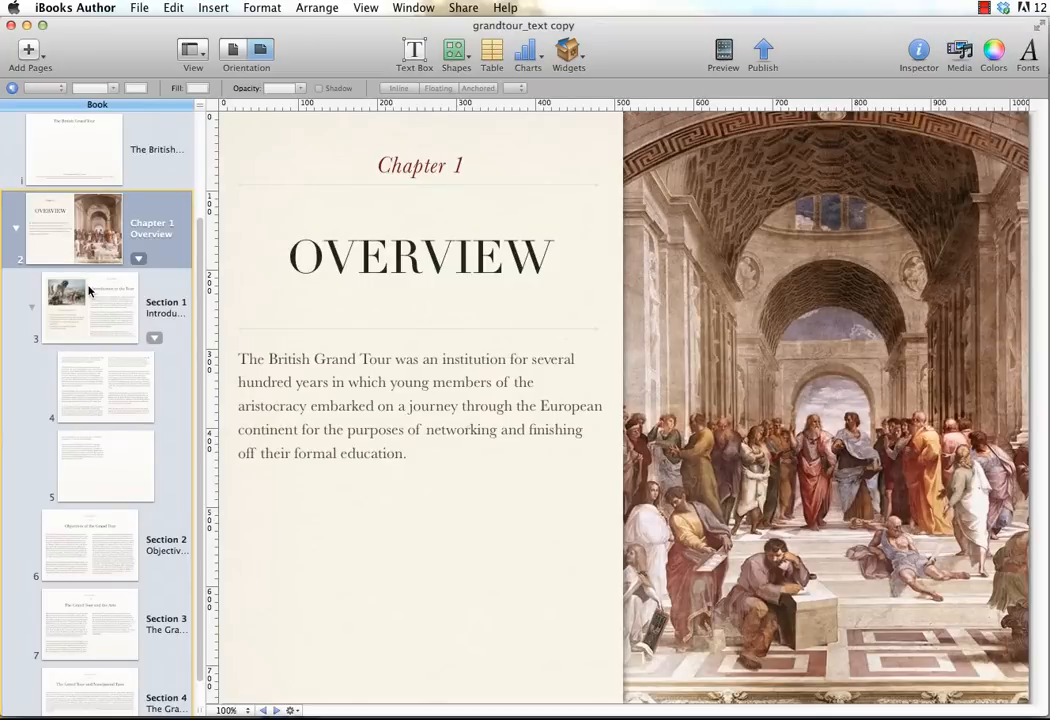
# Step: Try replacing the Overview page's large chapter picture with the architectural plan image from Finder, and undo the replacement
pyautogui.scroll(3, 84, 288)
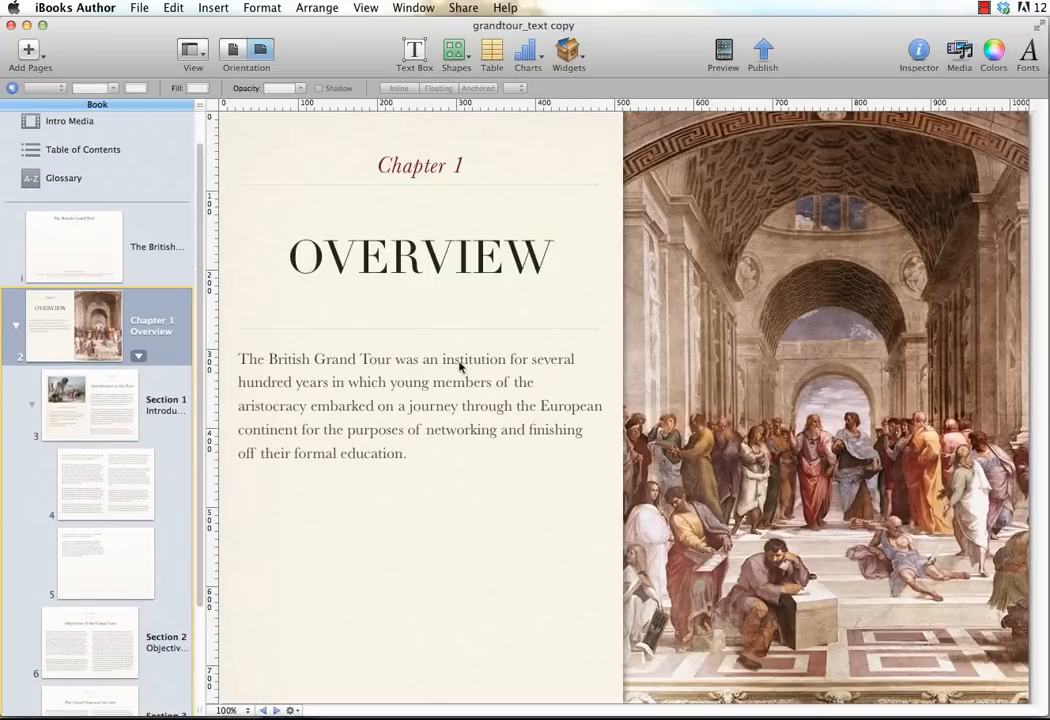
pyautogui.click(762, 420)
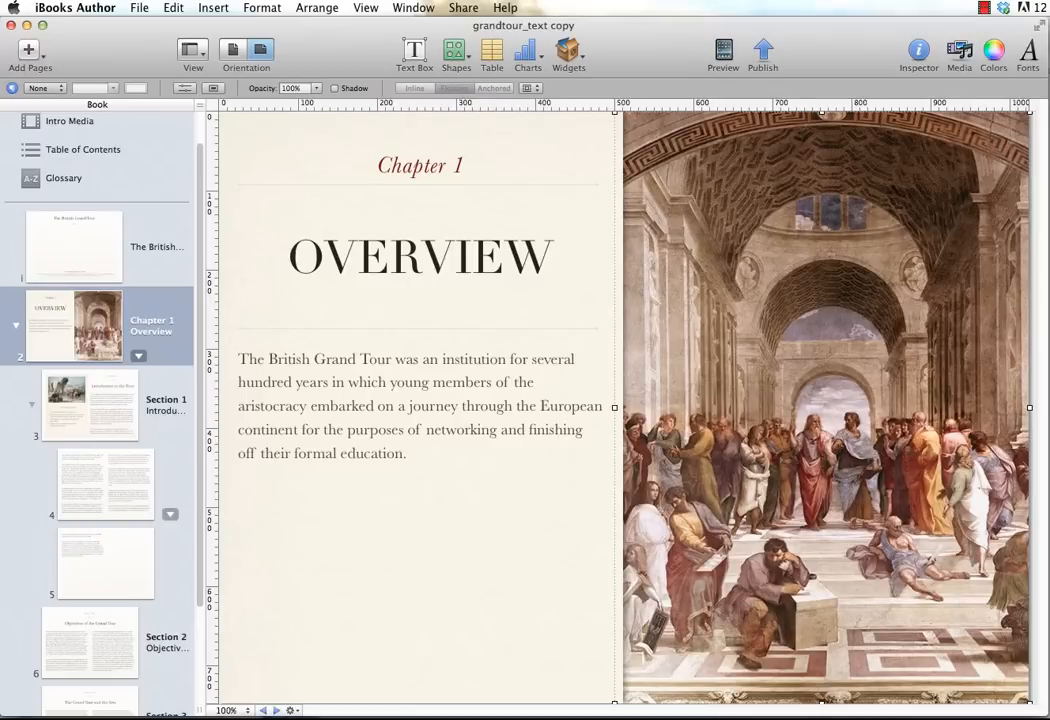
pyautogui.press('super+Tab')
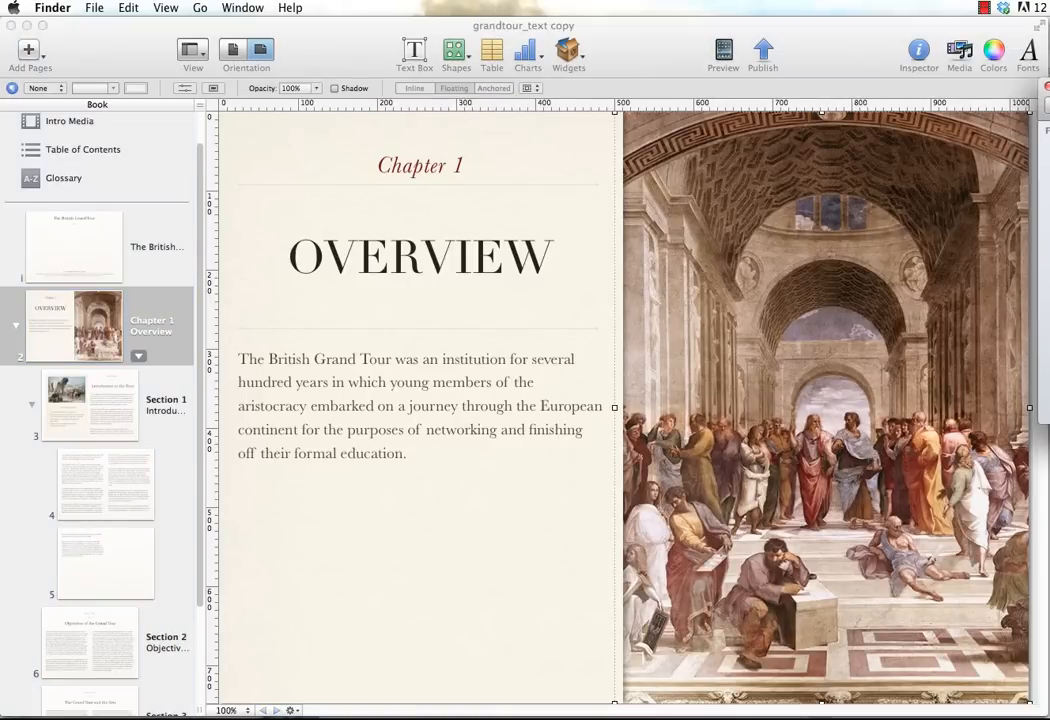
pyautogui.moveTo(730, 223); pyautogui.dragTo(879, 275)
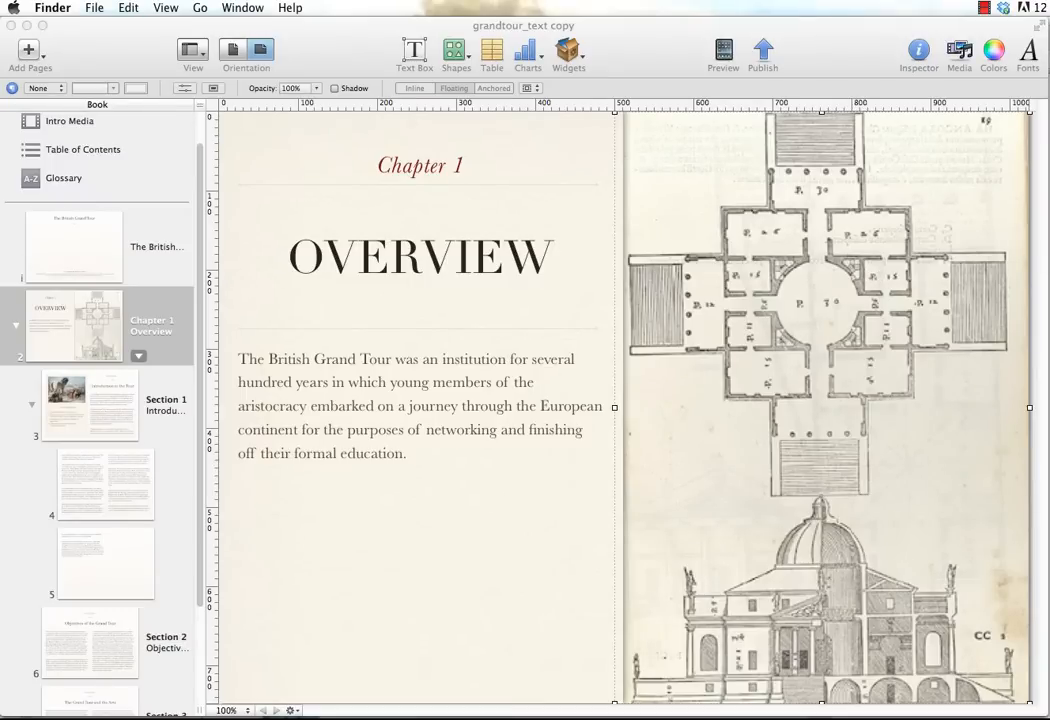
pyautogui.moveTo(908, 303); pyautogui.dragTo(891, 321)
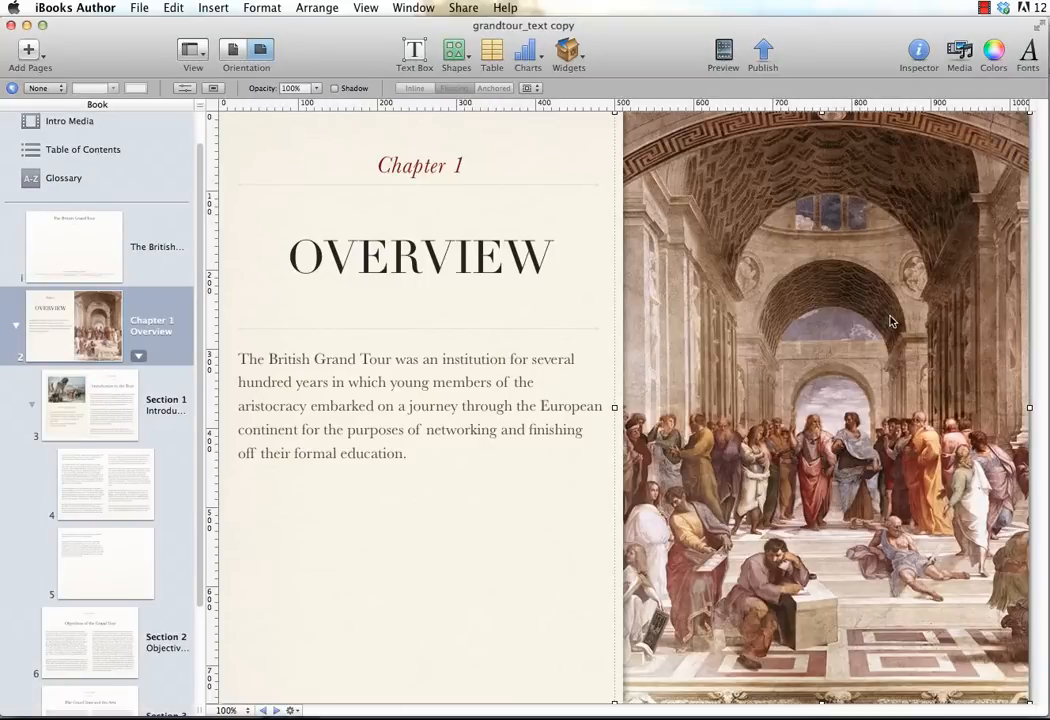
# Step: Place paris-notre-dame.jpg from Finder's MACUL12 folder on the Overview page over the introductory text, and dismiss the Finder window
pyautogui.press('super+Tab')
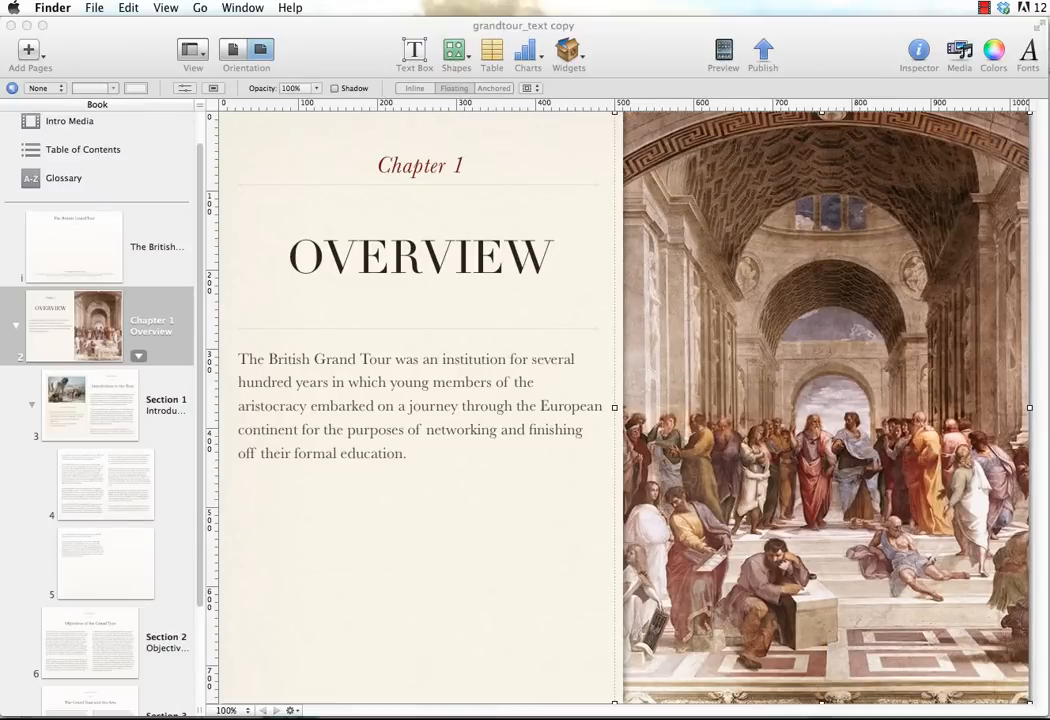
pyautogui.press('super+n')
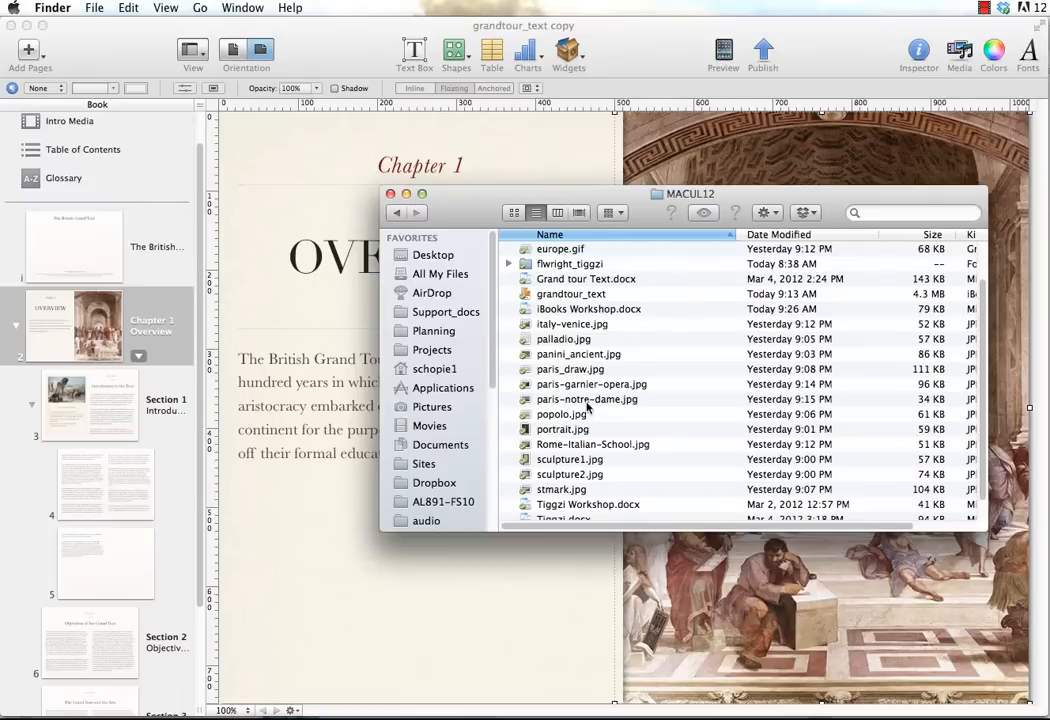
pyautogui.moveTo(583, 399); pyautogui.dragTo(280, 505)
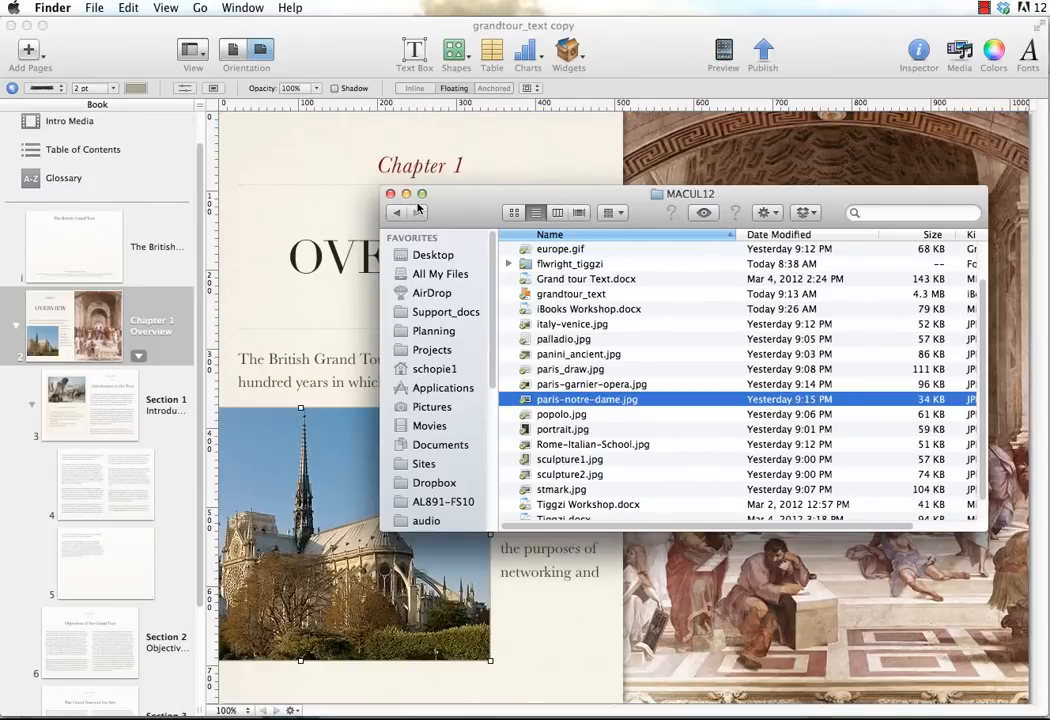
pyautogui.moveTo(472, 208); pyautogui.dragTo(735, 123)
pyautogui.press('super+w')
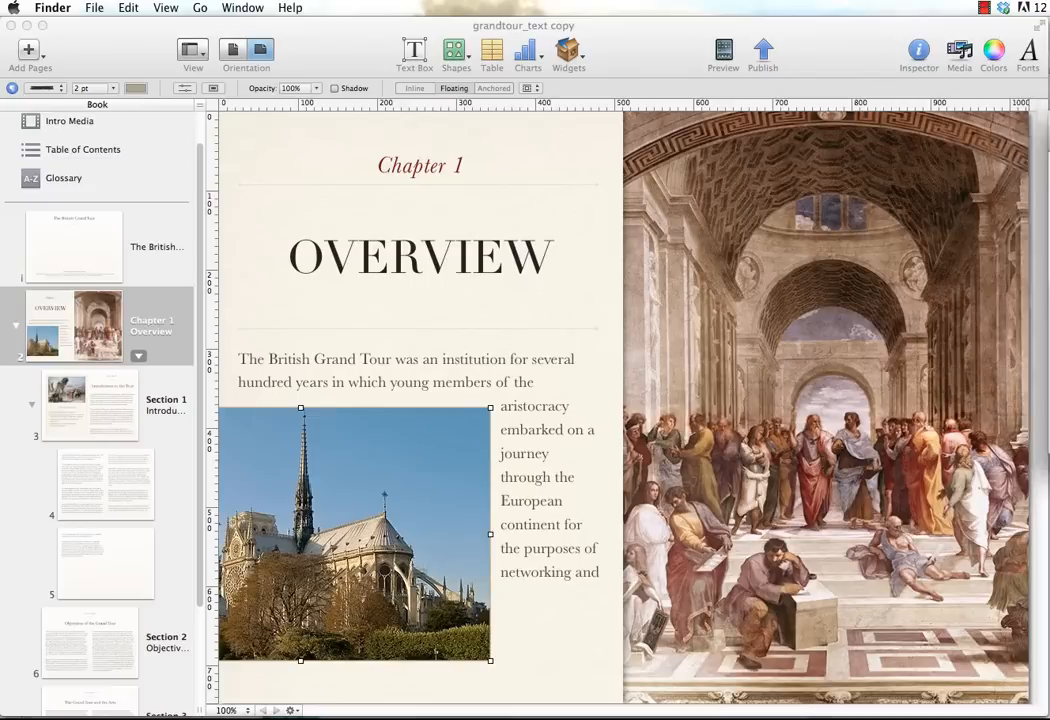
# Step: Delete the Notre-Dame picture from the Overview page
pyautogui.click(278, 427)
pyautogui.moveTo(278, 427); pyautogui.dragTo(434, 493)
pyautogui.press('Delete')
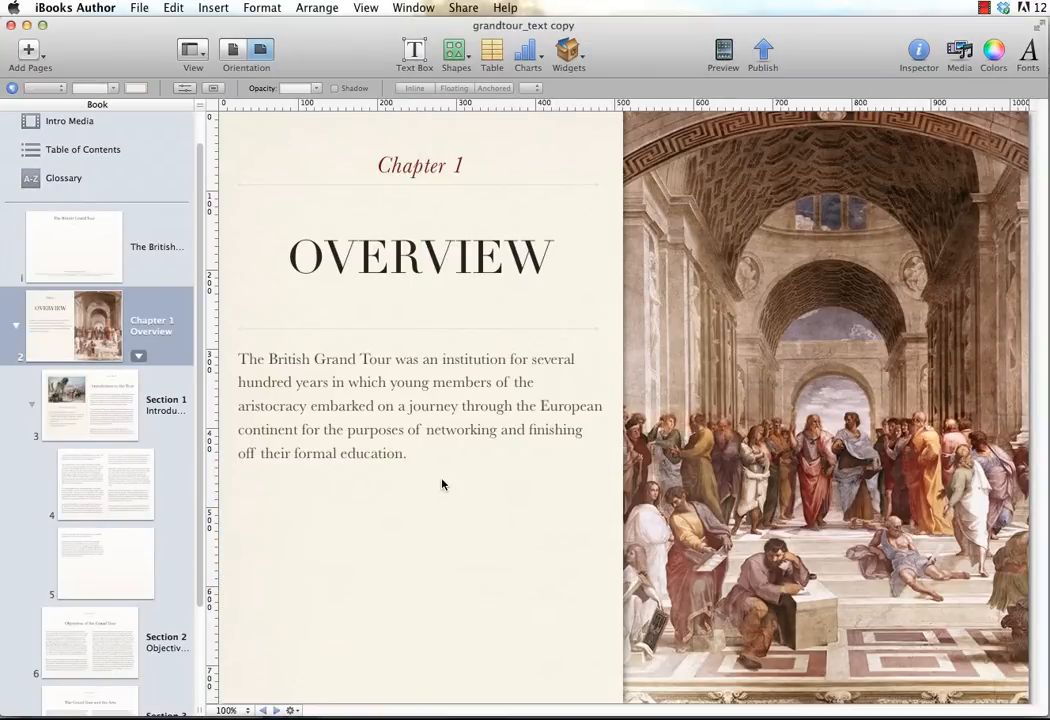
# Step: Try placing photo IMG_5377.JPG from the Colorado album on the Overview page, undo the insertion and close the media browser
pyautogui.click(959, 50)
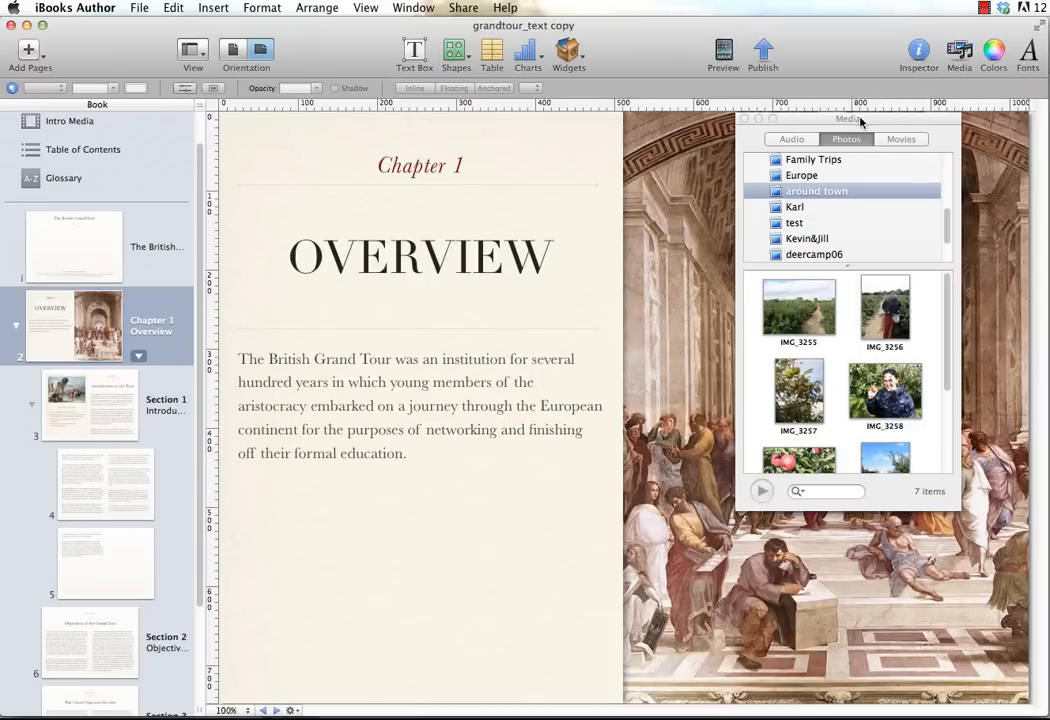
pyautogui.scroll(-1, 812, 347)
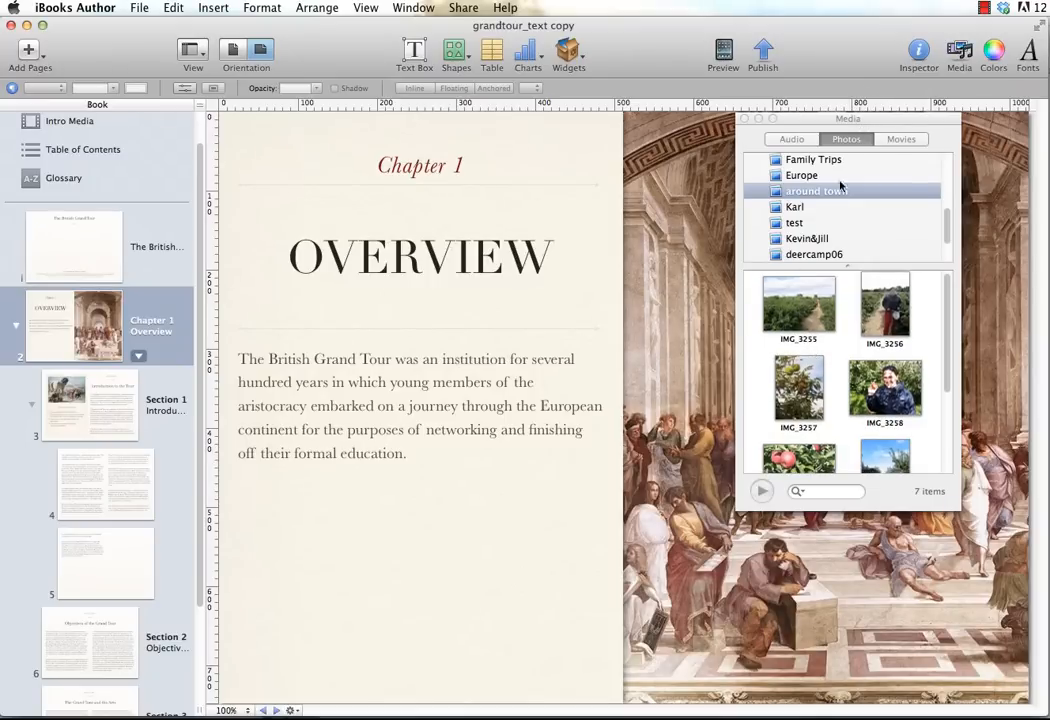
pyautogui.scroll(-3, 800, 239)
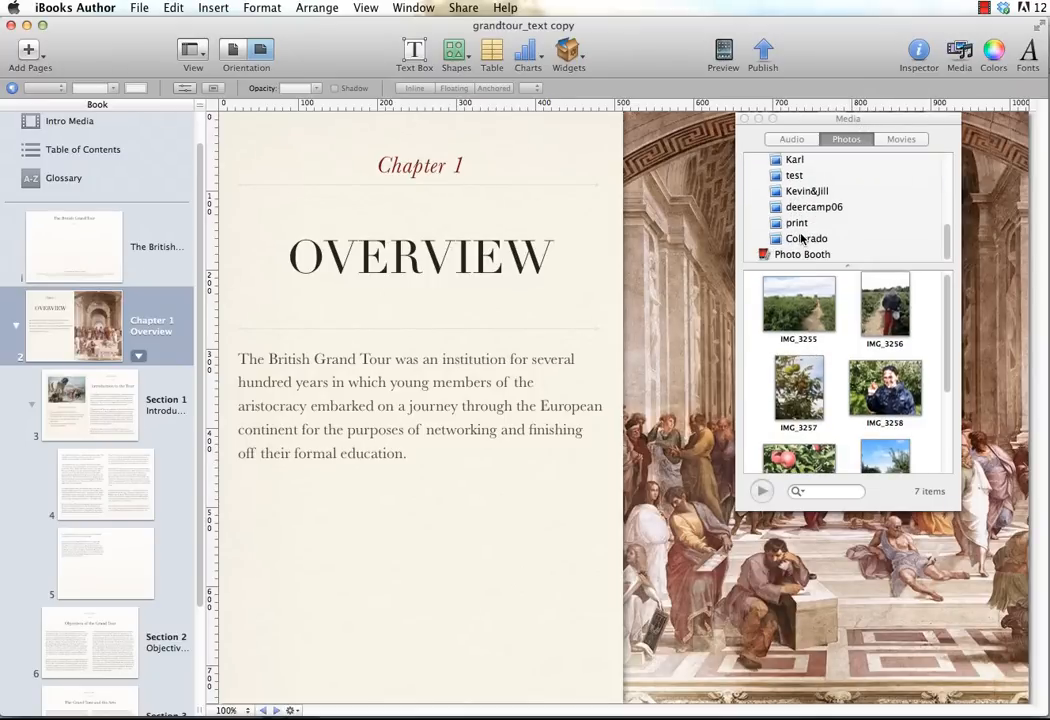
pyautogui.click(800, 239)
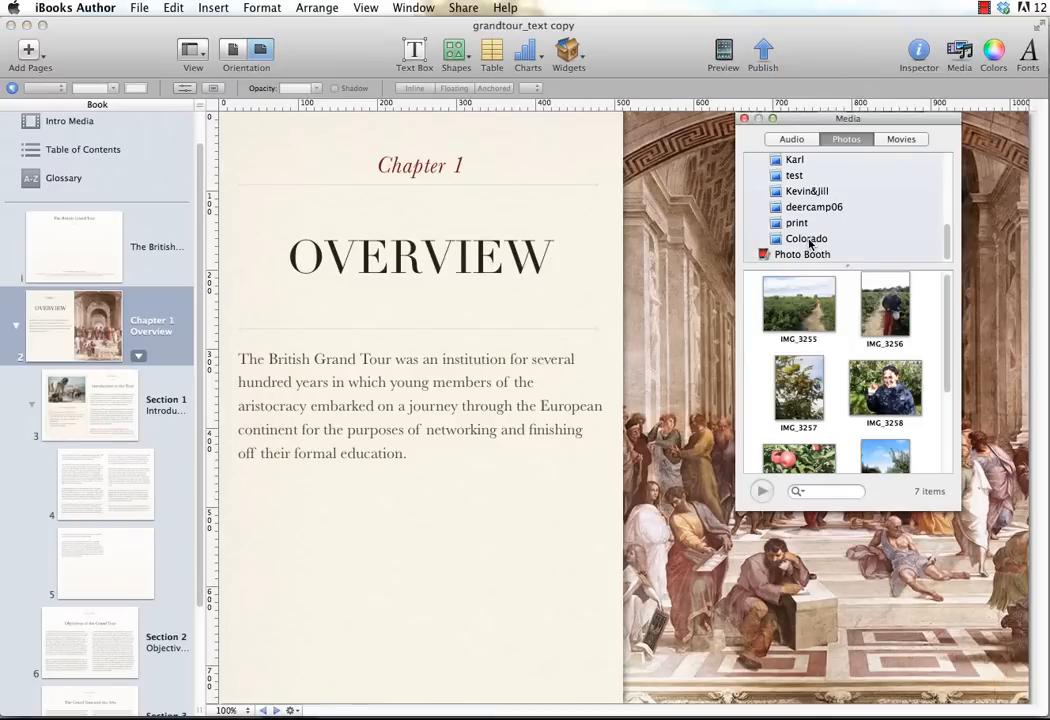
pyautogui.moveTo(876, 303); pyautogui.dragTo(489, 543)
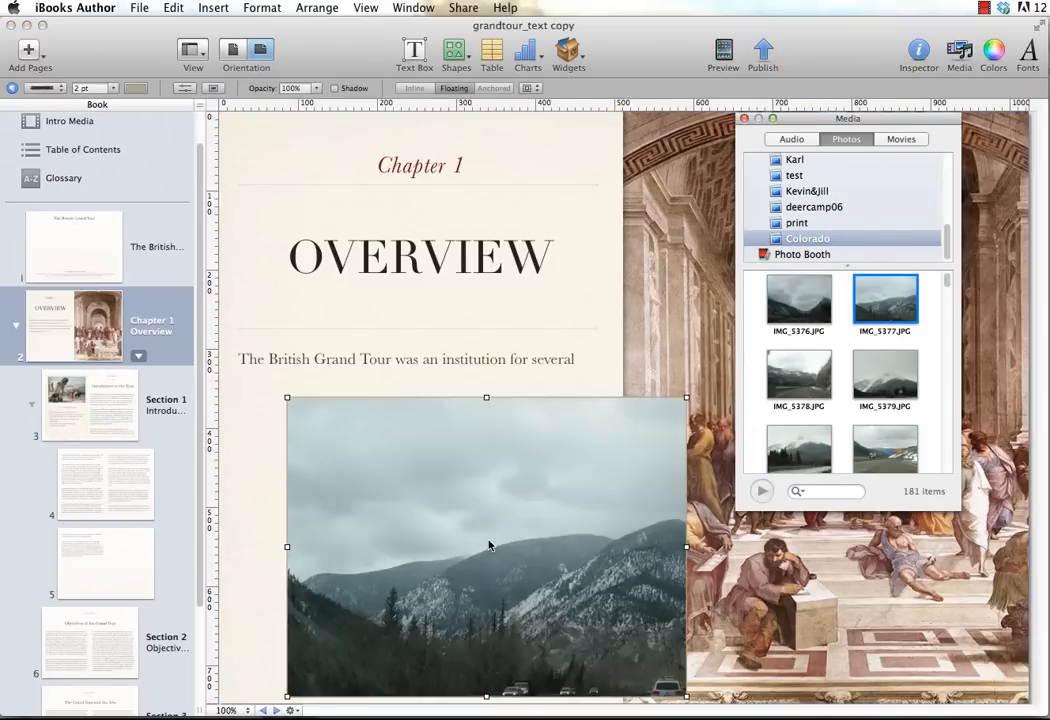
pyautogui.press('super+z')
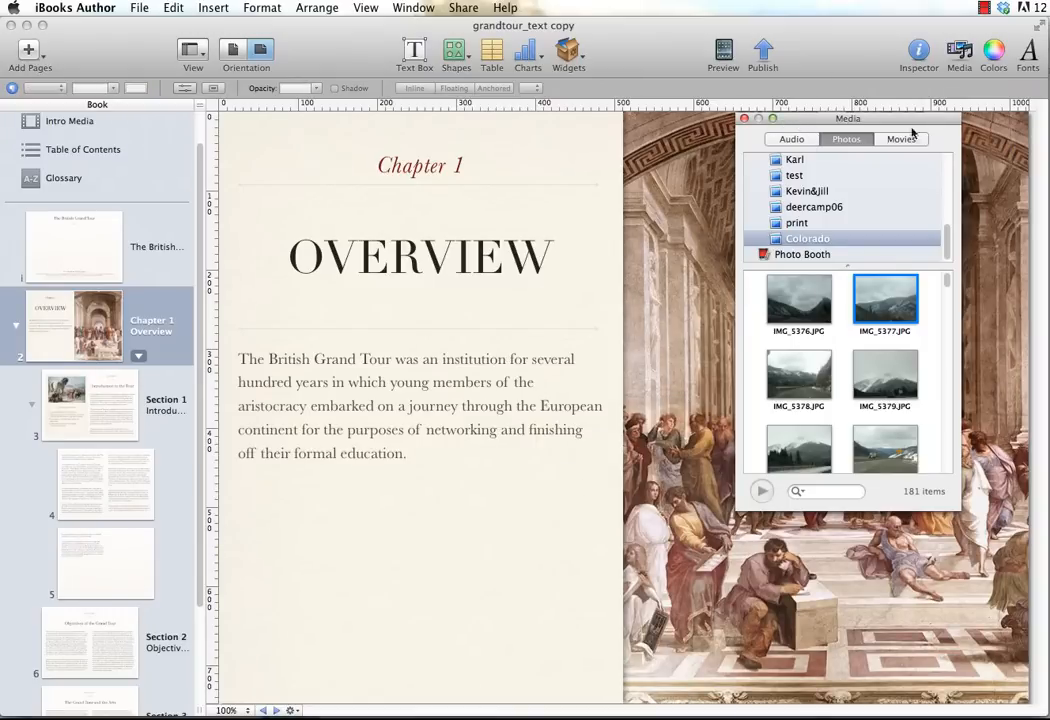
pyautogui.click(744, 119)
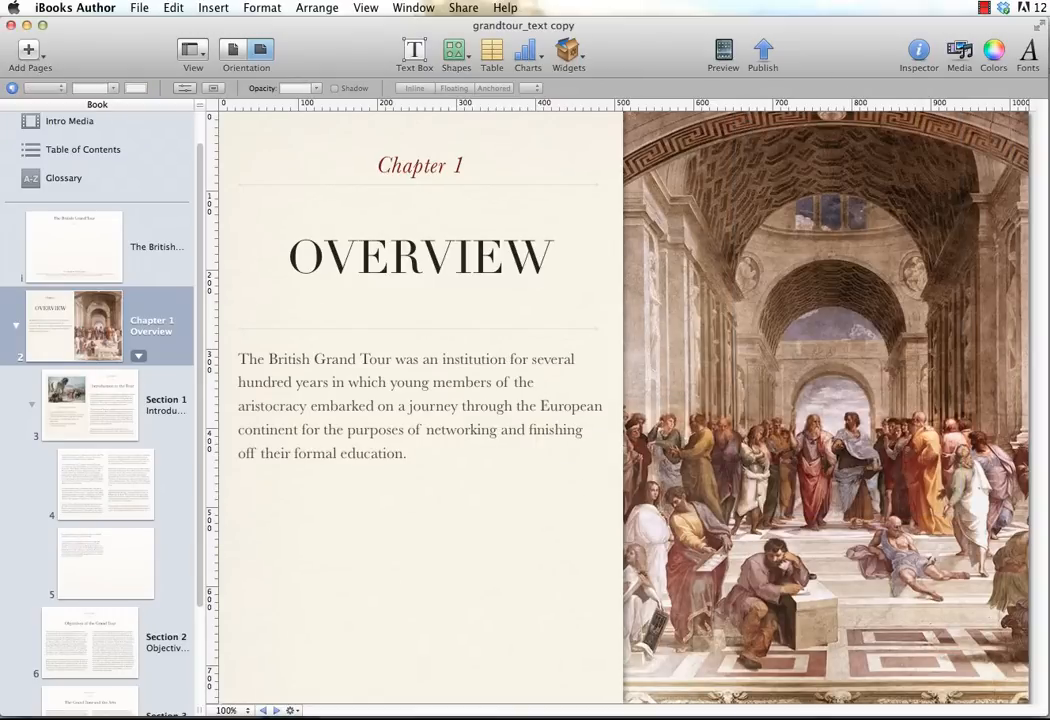
pyautogui.press('super+Tab')
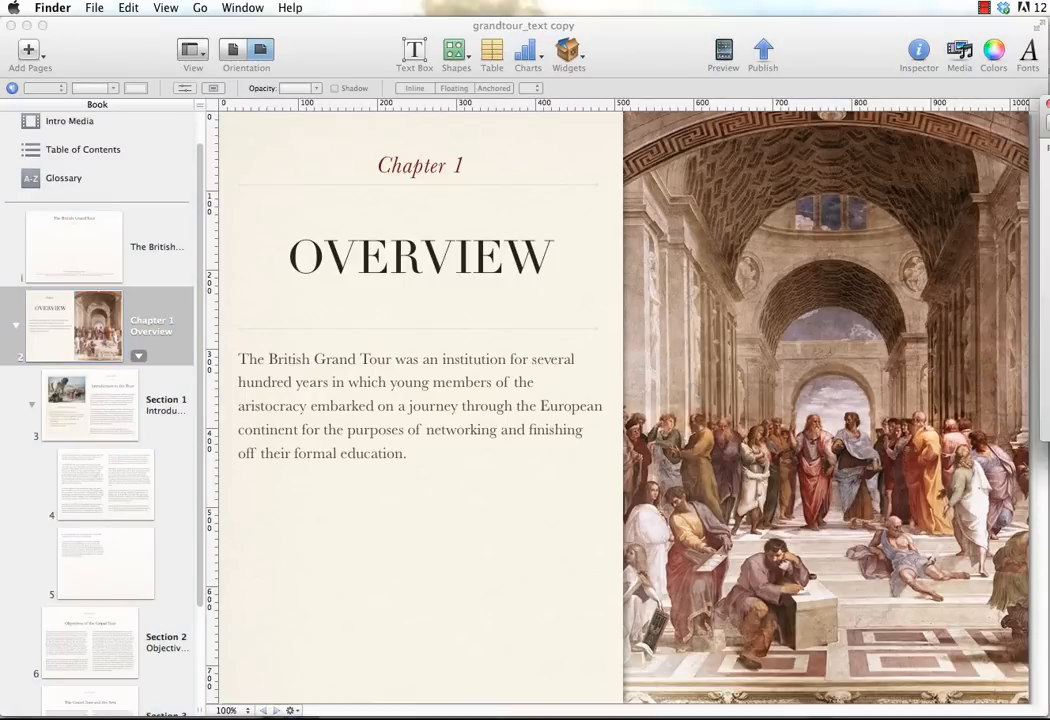
pyautogui.moveTo(1045, 140); pyautogui.dragTo(671, 188)
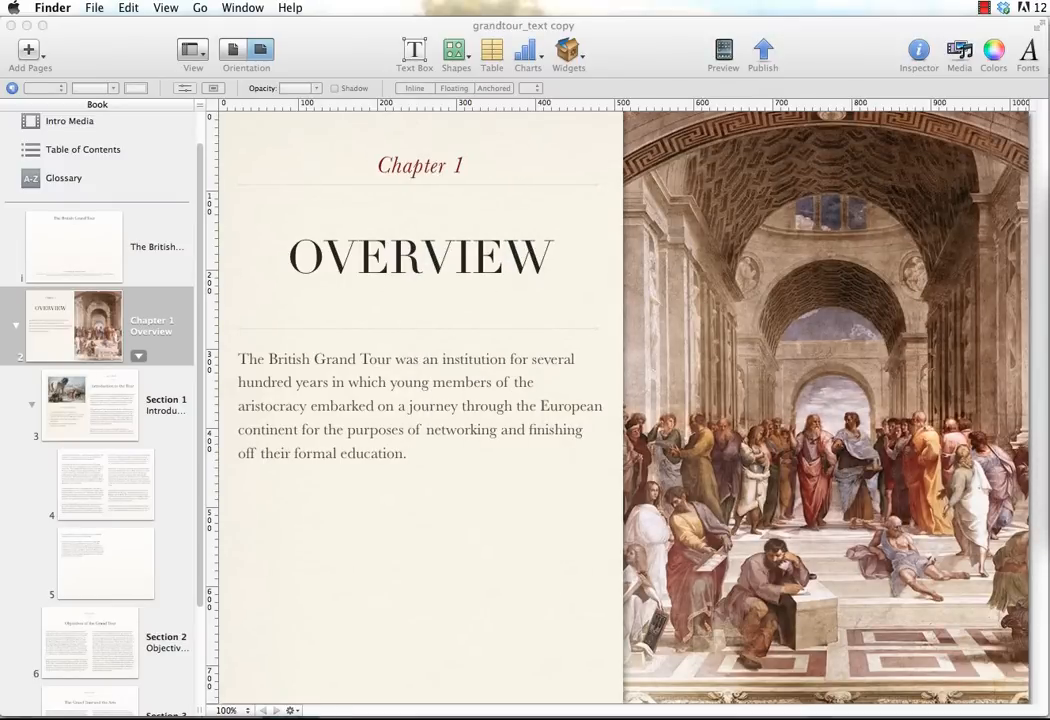
pyautogui.moveTo(1046, 192)
pyautogui.mouseDown()
pyautogui.moveTo(620, 184)
pyautogui.moveTo(1049, 184)
pyautogui.mouseUp()
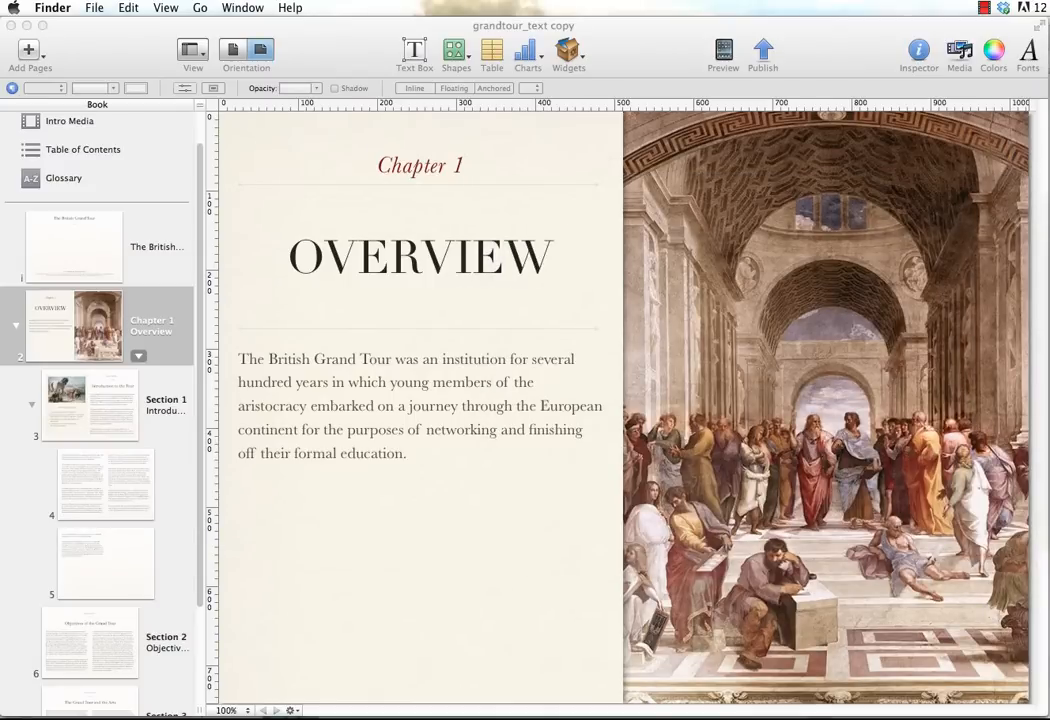
# Step: On the first page of Section 1, remove the blank line before the paragraph starting "The most common crossing of the English Channel"
pyautogui.click(92, 413)
pyautogui.click(92, 413)
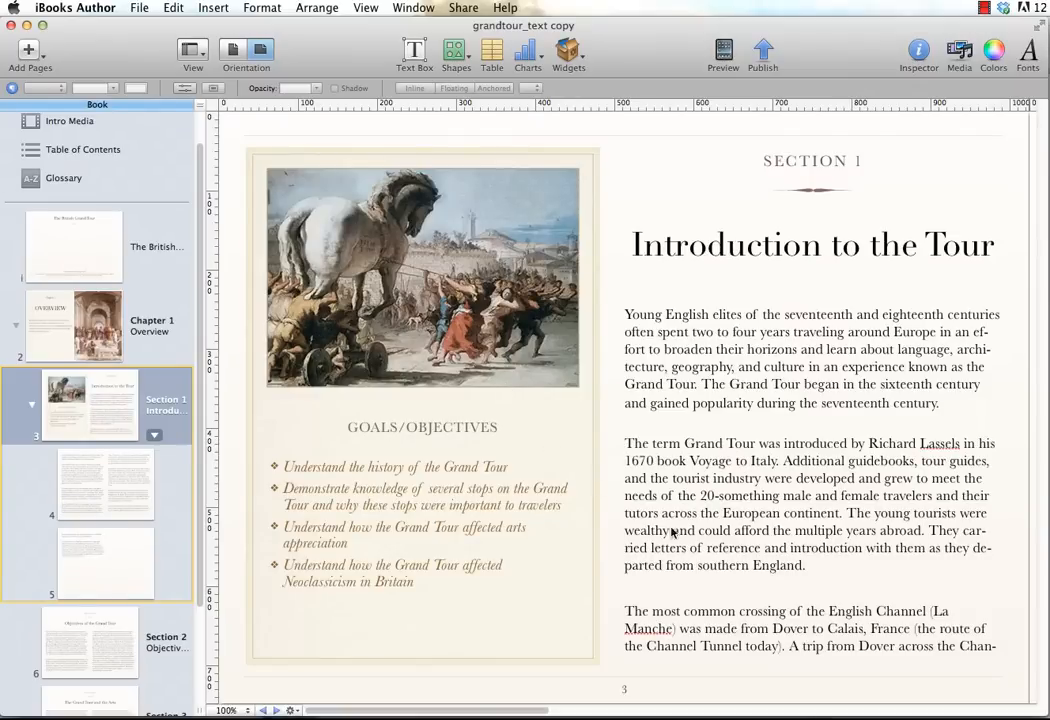
pyautogui.click(661, 595)
pyautogui.press('BackSpace')
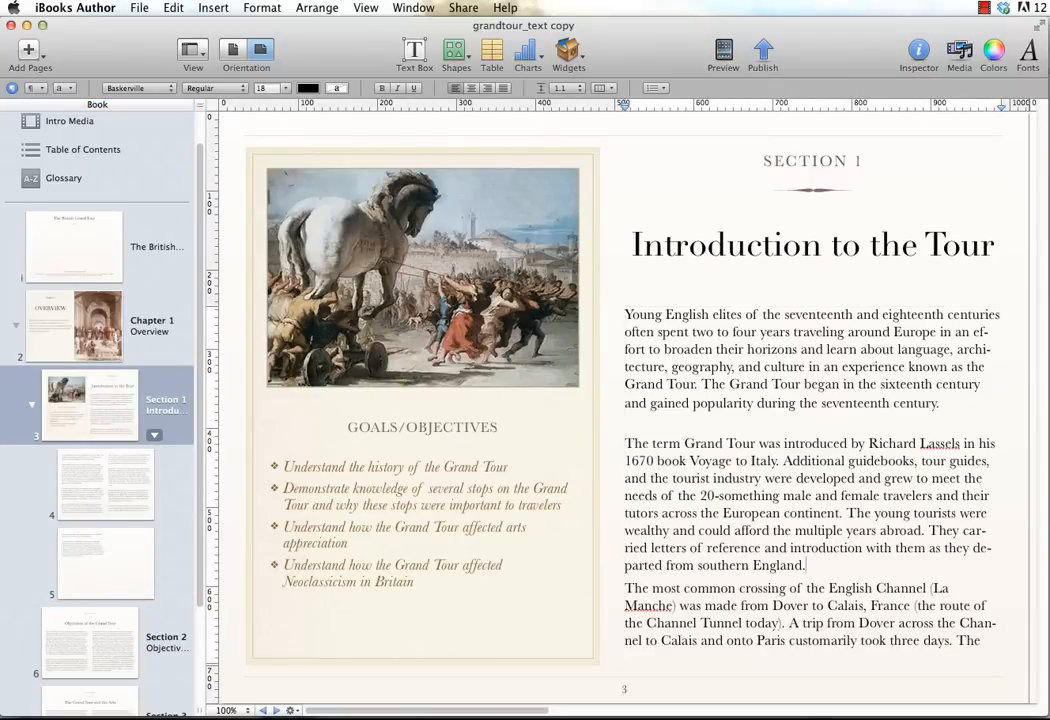
# Step: Place the engraving of Paris from Finder at the top of page 4, above the first paragraph
pyautogui.click(100, 480)
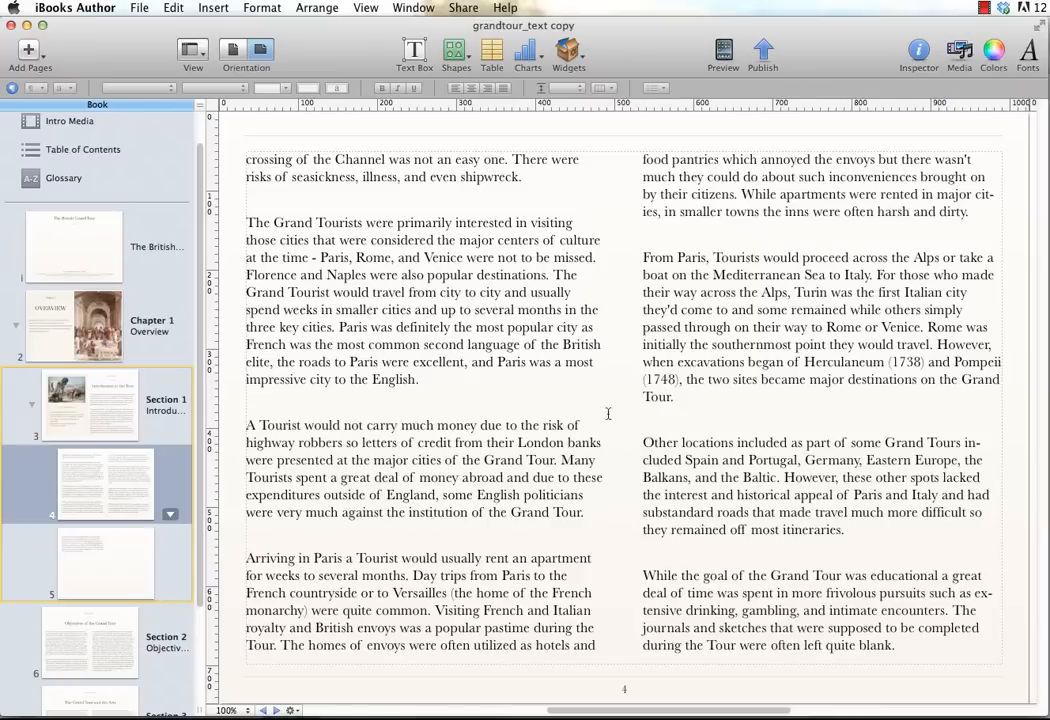
pyautogui.press('super+Tab')
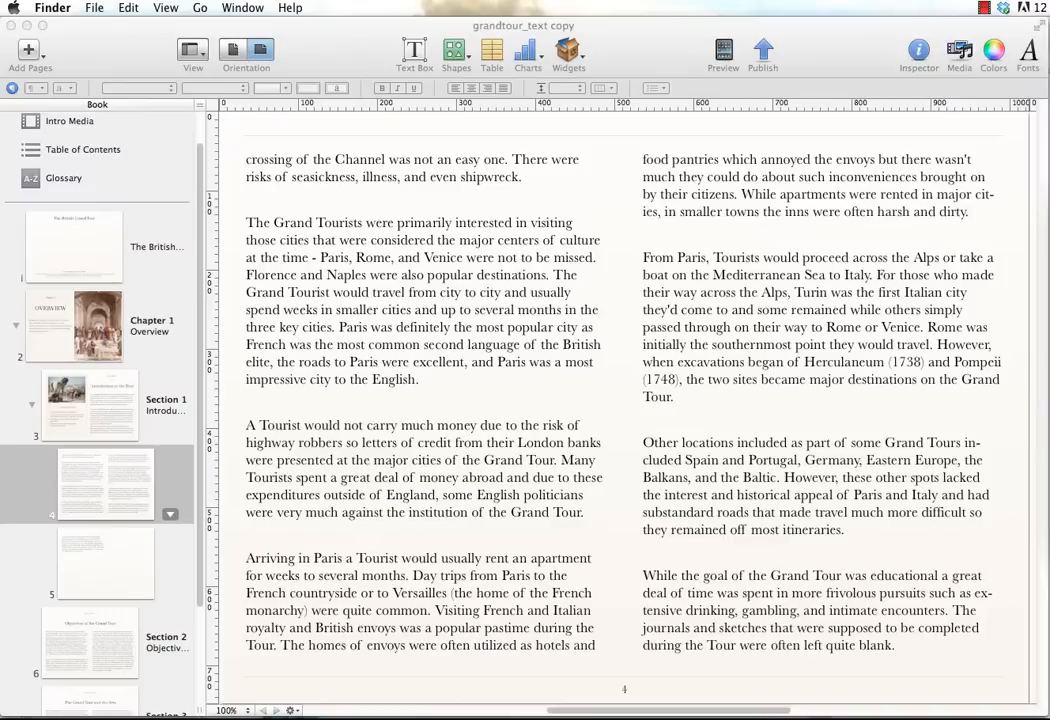
pyautogui.moveTo(530, 320); pyautogui.dragTo(430, 295)
pyautogui.moveTo(634, 410); pyautogui.dragTo(585, 337)
pyautogui.click(722, 424)
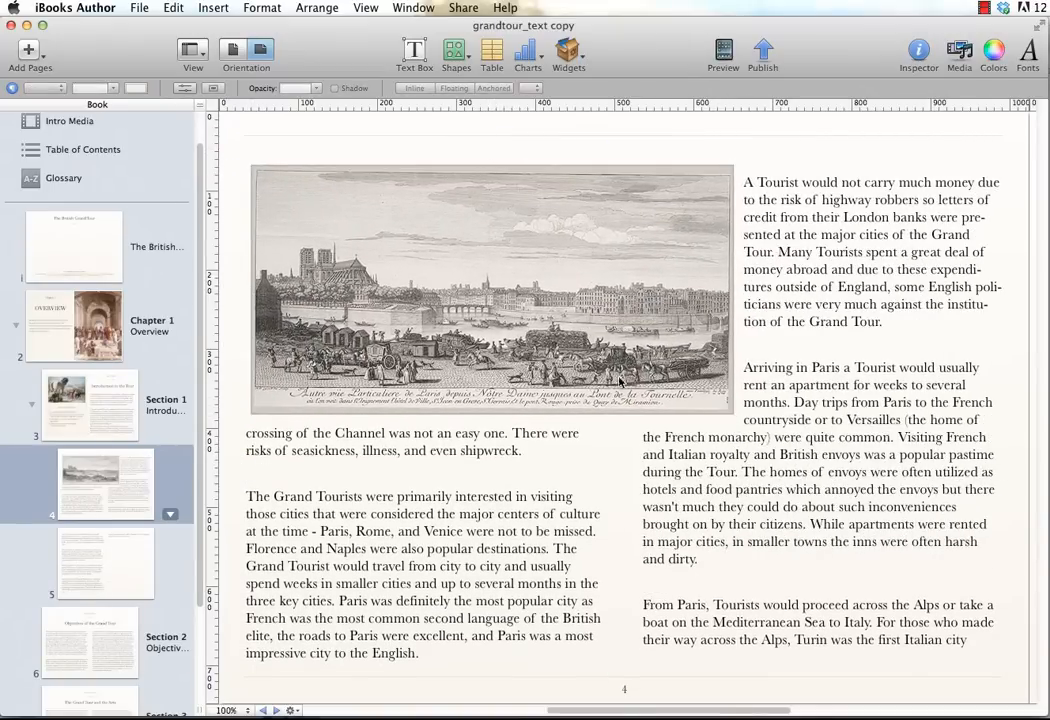
# Step: Shrink the Paris engraving to about one text column's width and move it below the paragraph ending "impressive city to the English."
pyautogui.click(607, 376)
pyautogui.moveTo(732, 416); pyautogui.dragTo(554, 336)
pyautogui.moveTo(390, 230); pyautogui.dragTo(472, 520)
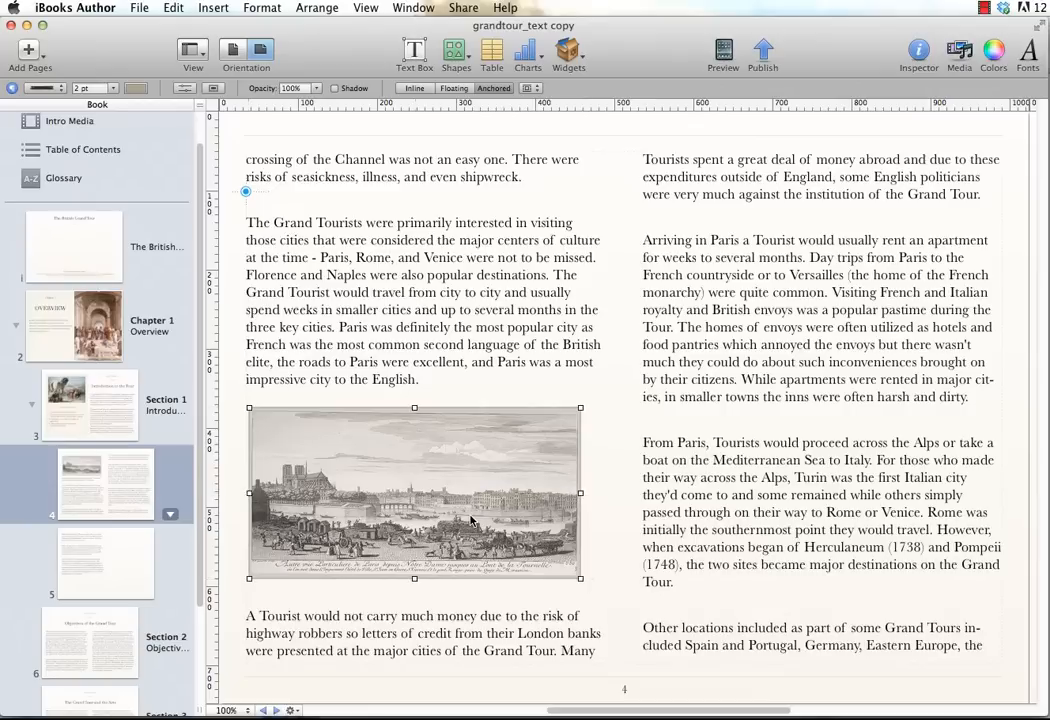
pyautogui.click(497, 386)
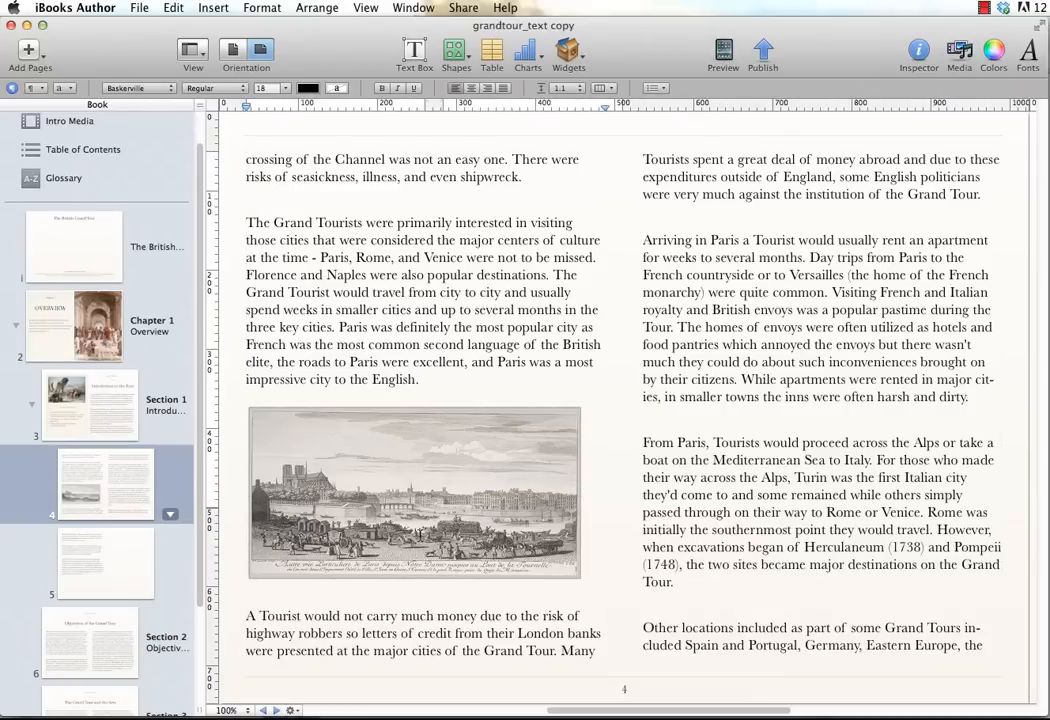
# Step: Add a shadow to the Paris engraving on page 4
pyautogui.click(400, 505)
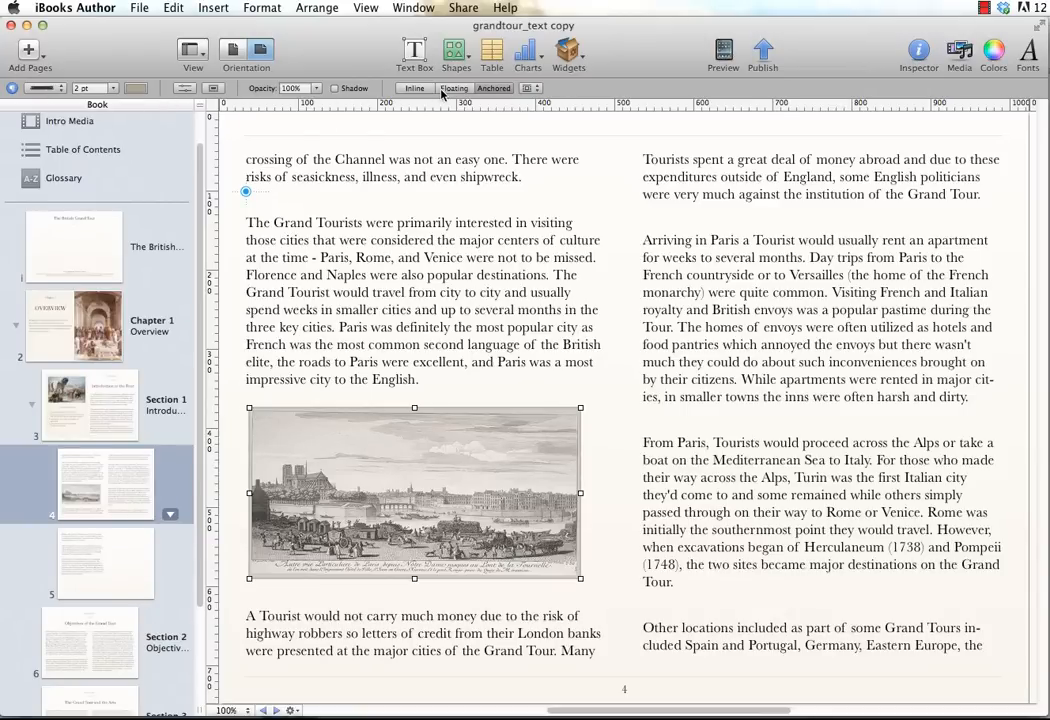
pyautogui.click(336, 89)
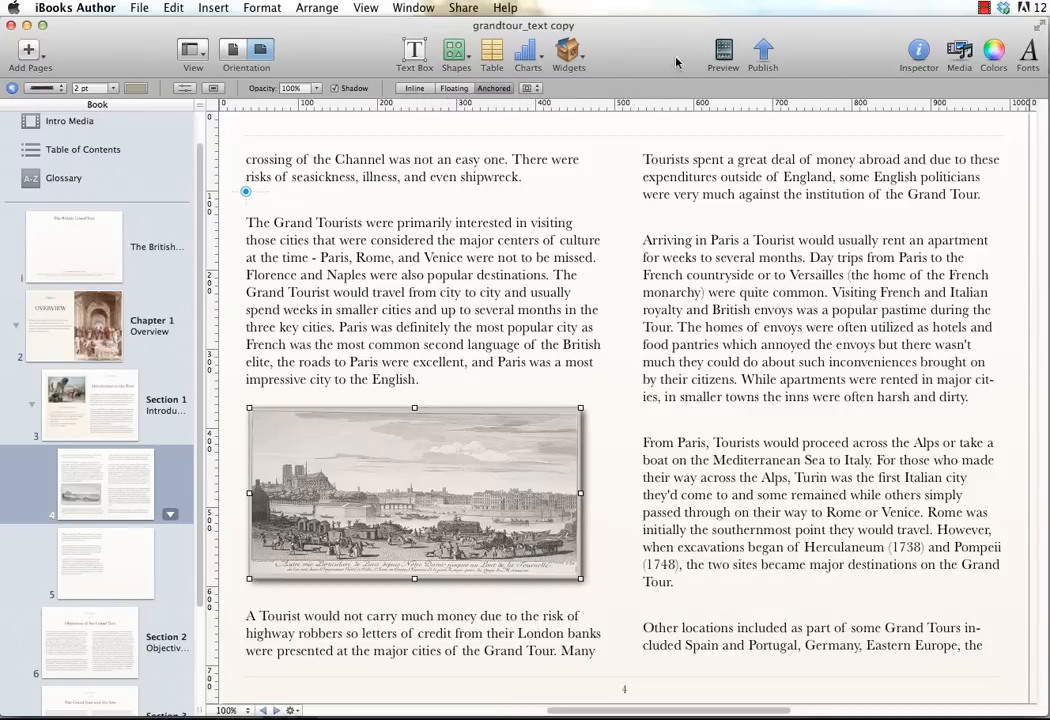
pyautogui.click(985, 8)
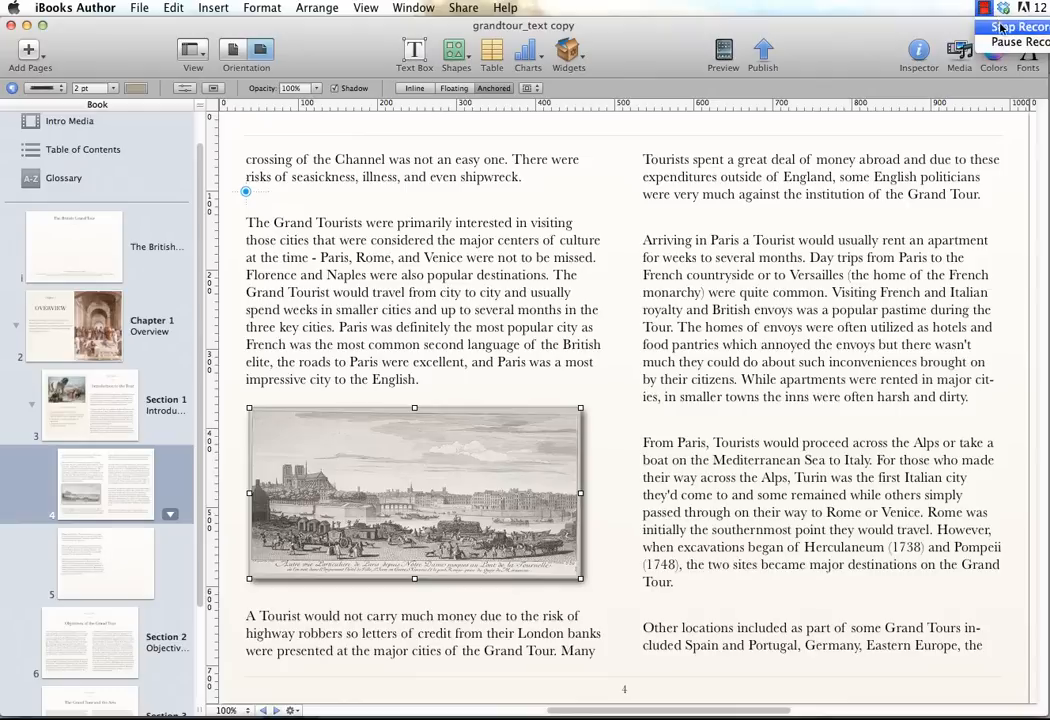
pyautogui.click(1008, 40)
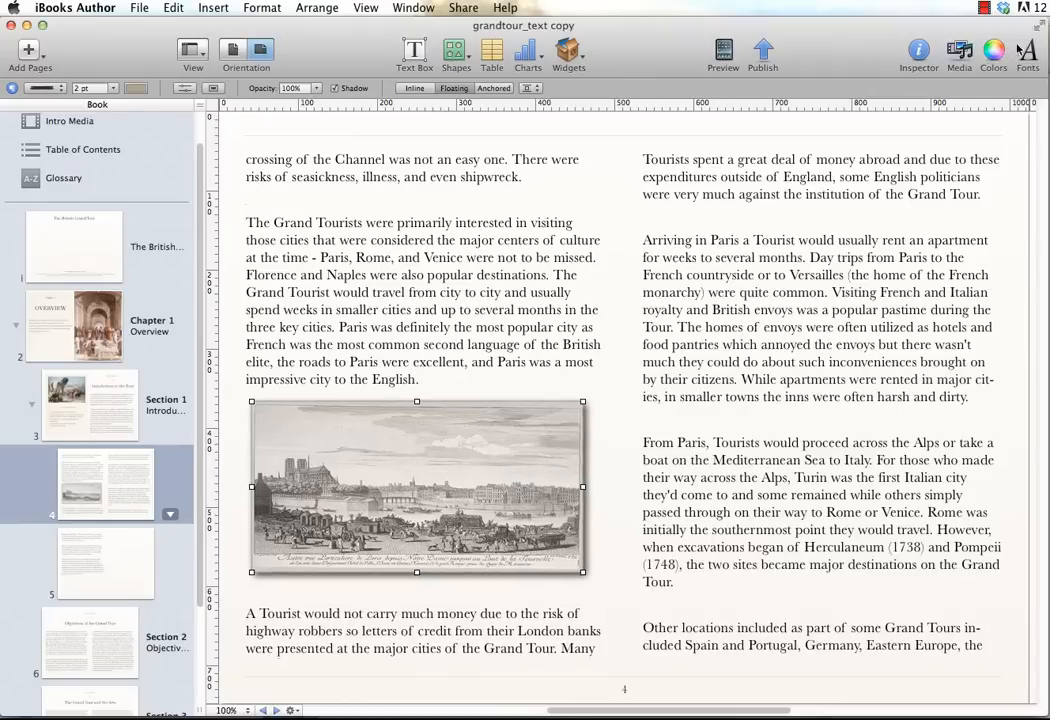
# Step: Switch the Paris engraving's placement to Inline, try Anchored, and set it back to Inline within the text
pyautogui.click(415, 89)
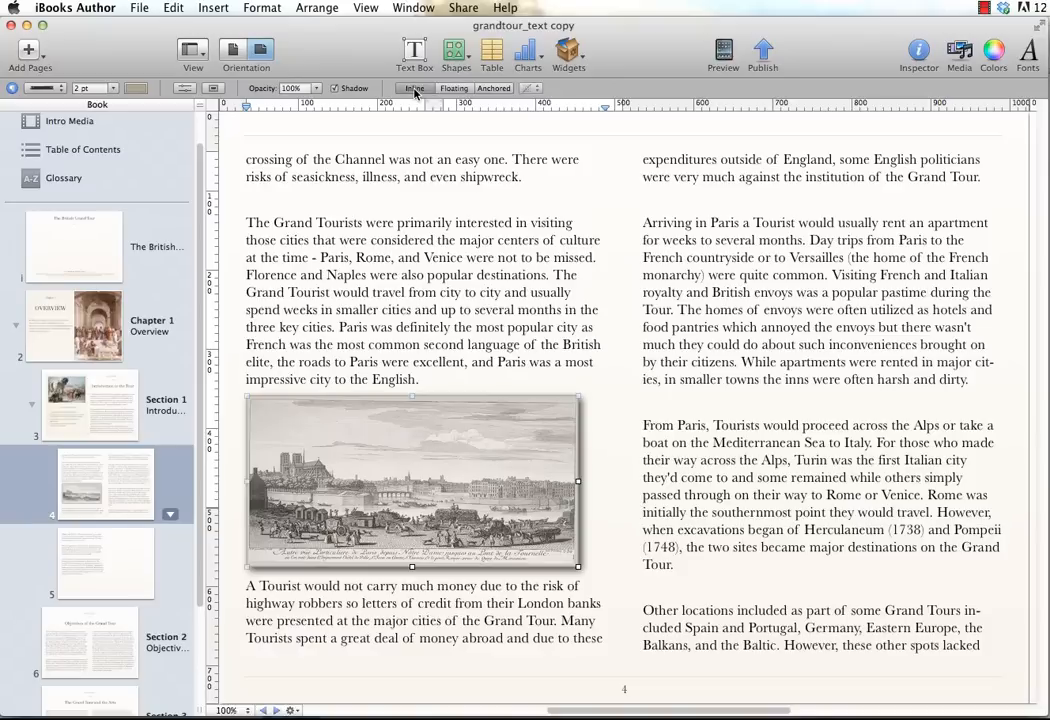
pyautogui.click(491, 89)
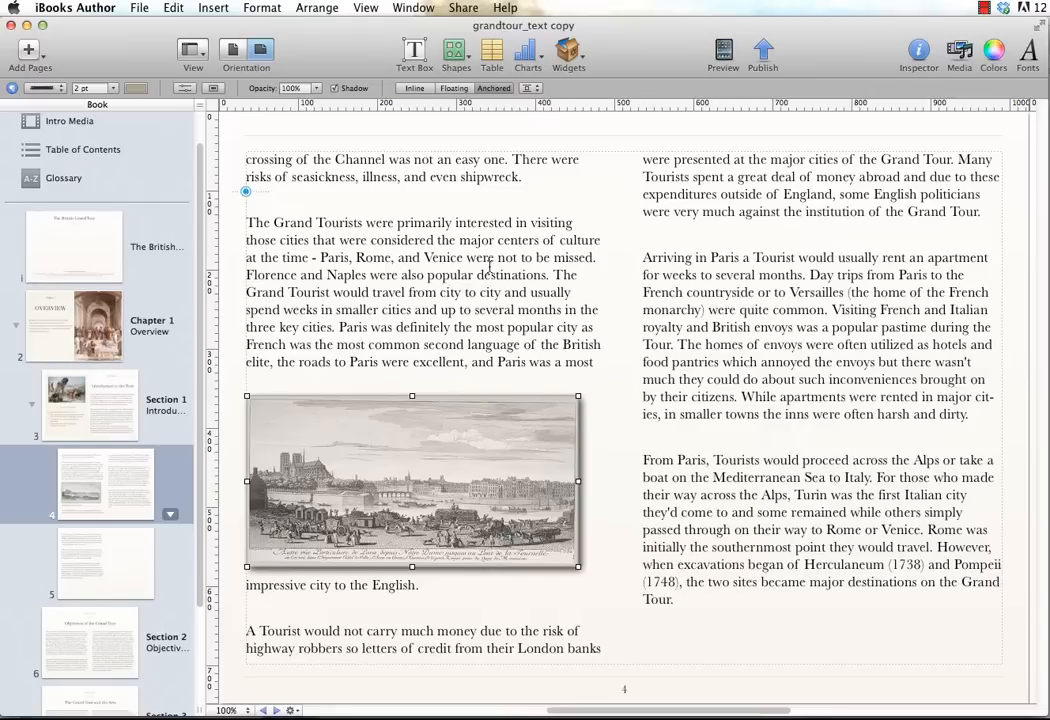
pyautogui.click(416, 89)
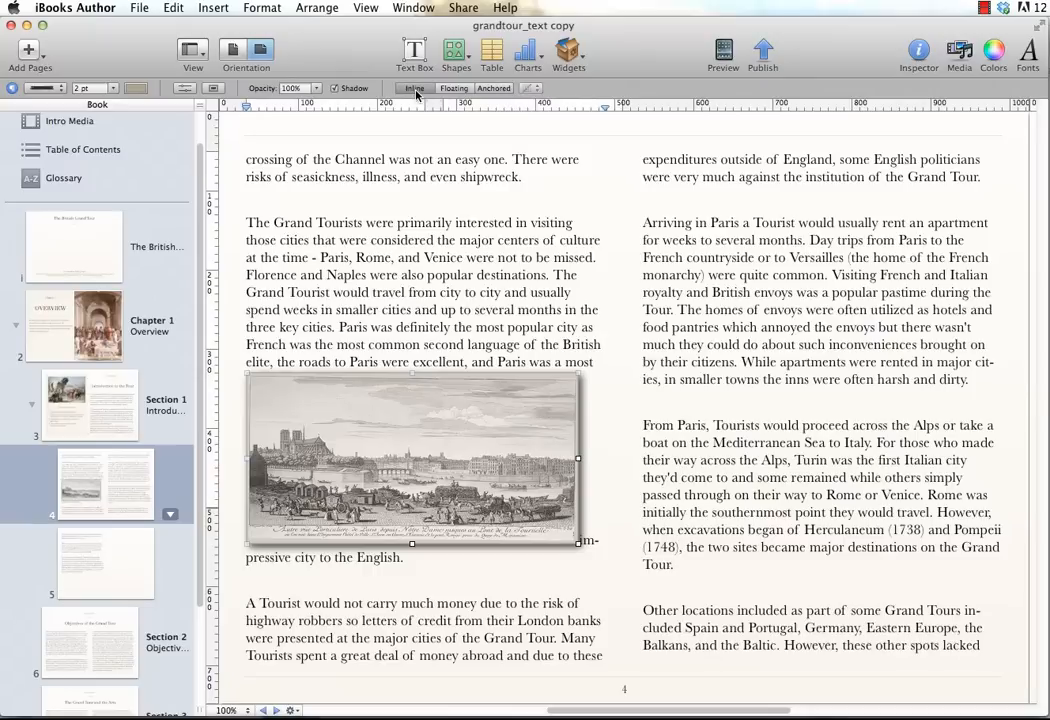
pyautogui.moveTo(436, 419); pyautogui.dragTo(457, 567)
pyautogui.click(456, 568)
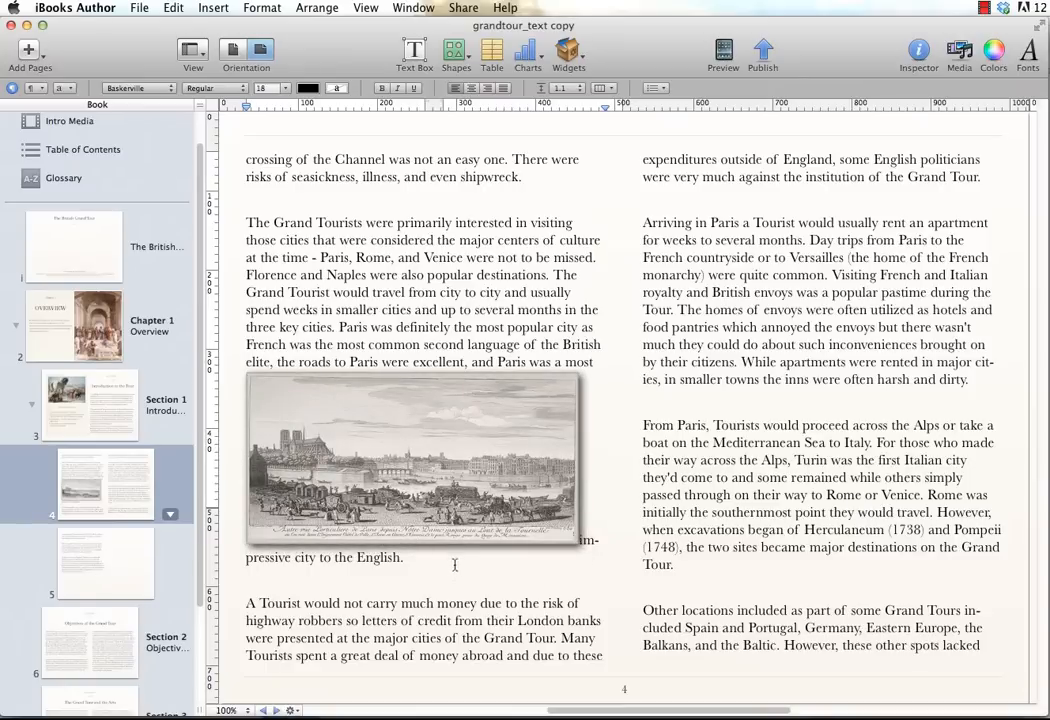
# Step: Move the inline Paris engraving between the paragraph ending "impressive city to the English." and the one beginning "A Tourist would not carry"
pyautogui.moveTo(377, 502); pyautogui.dragTo(305, 555)
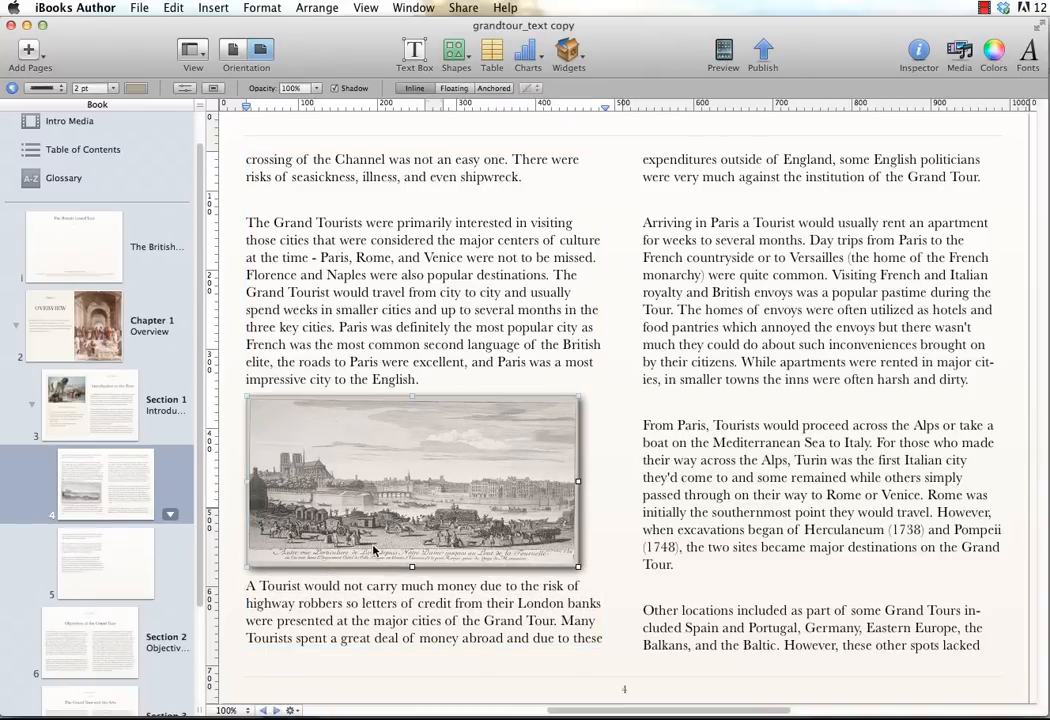
pyautogui.click(398, 267)
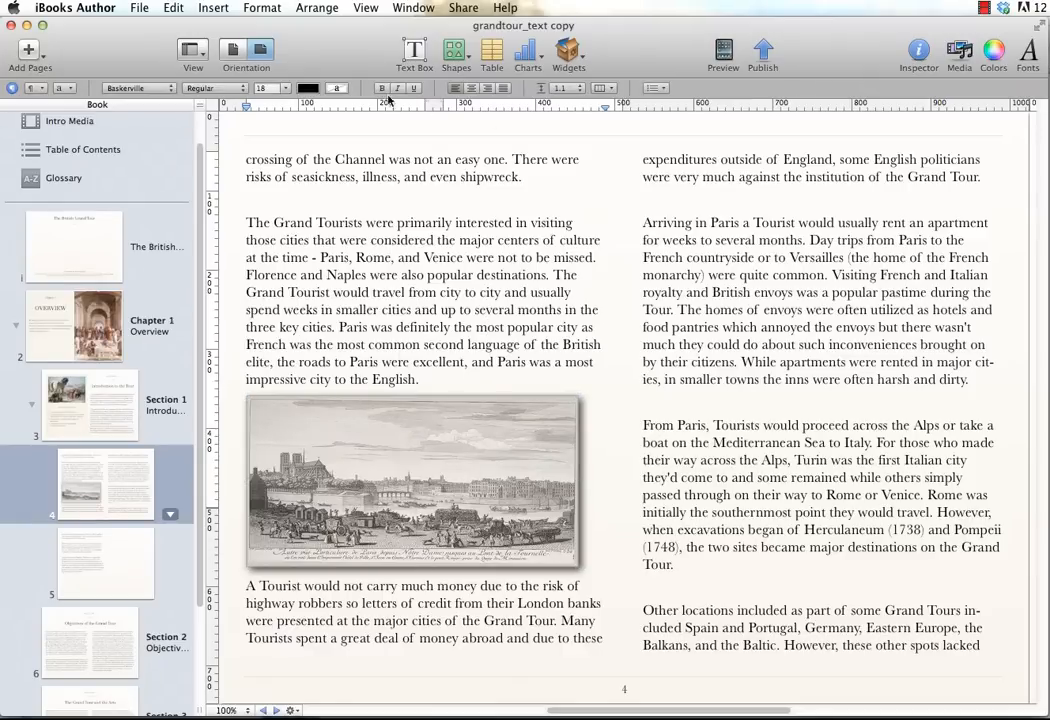
pyautogui.click(399, 425)
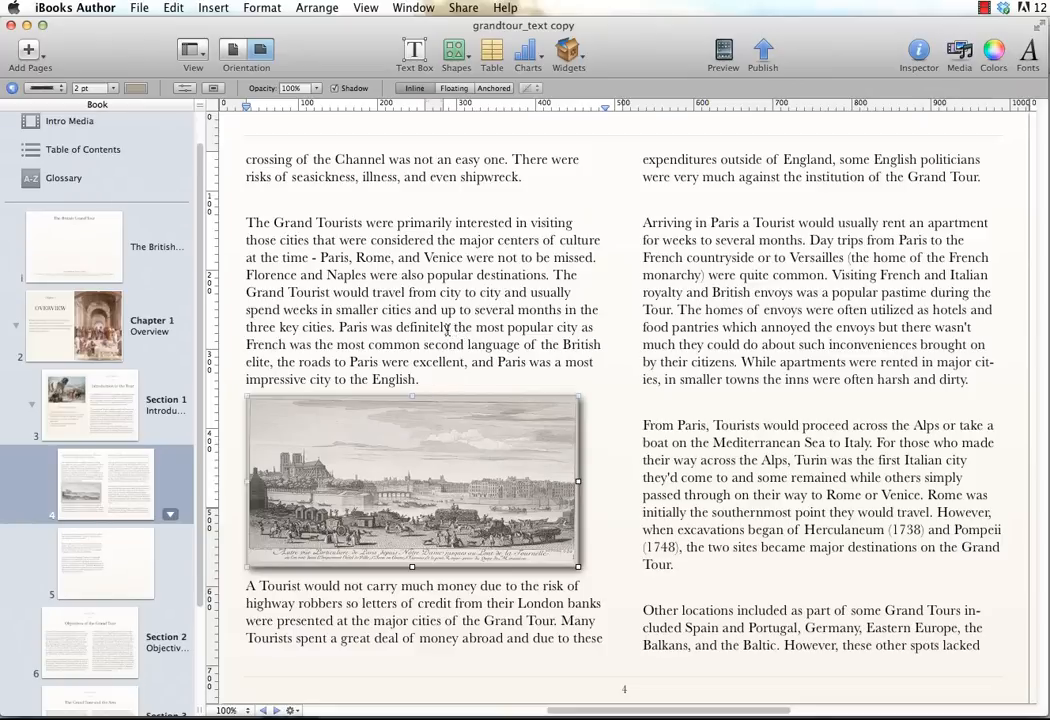
pyautogui.click(405, 284)
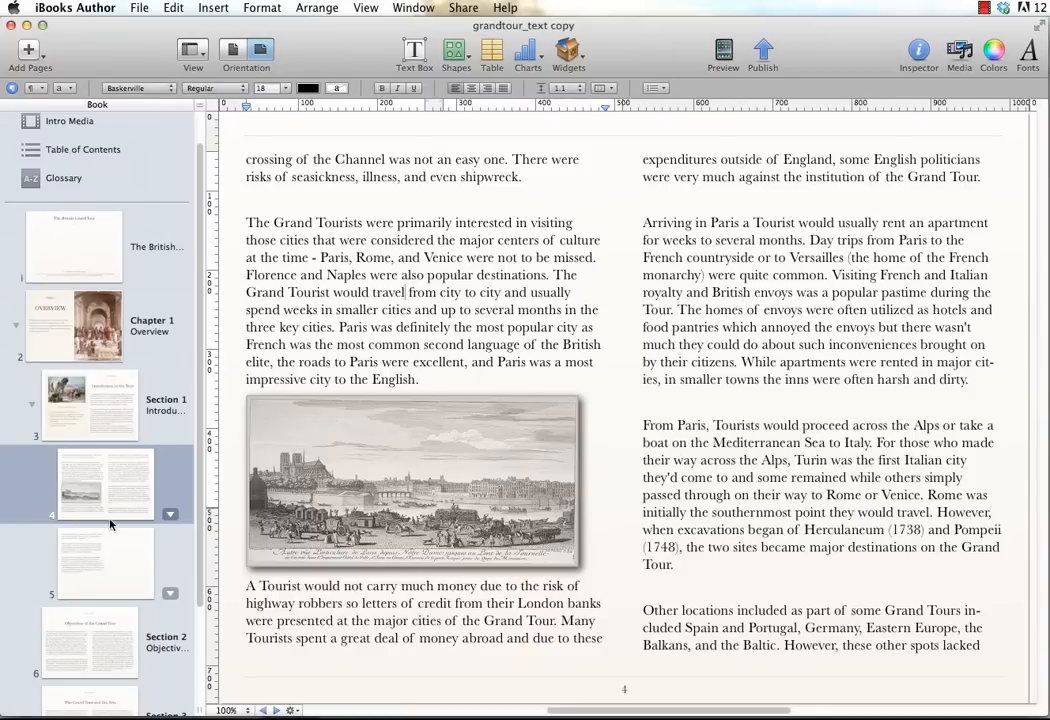
# Step: Place the opera house photo from Finder in the empty second column of page 5
pyautogui.click(82, 553)
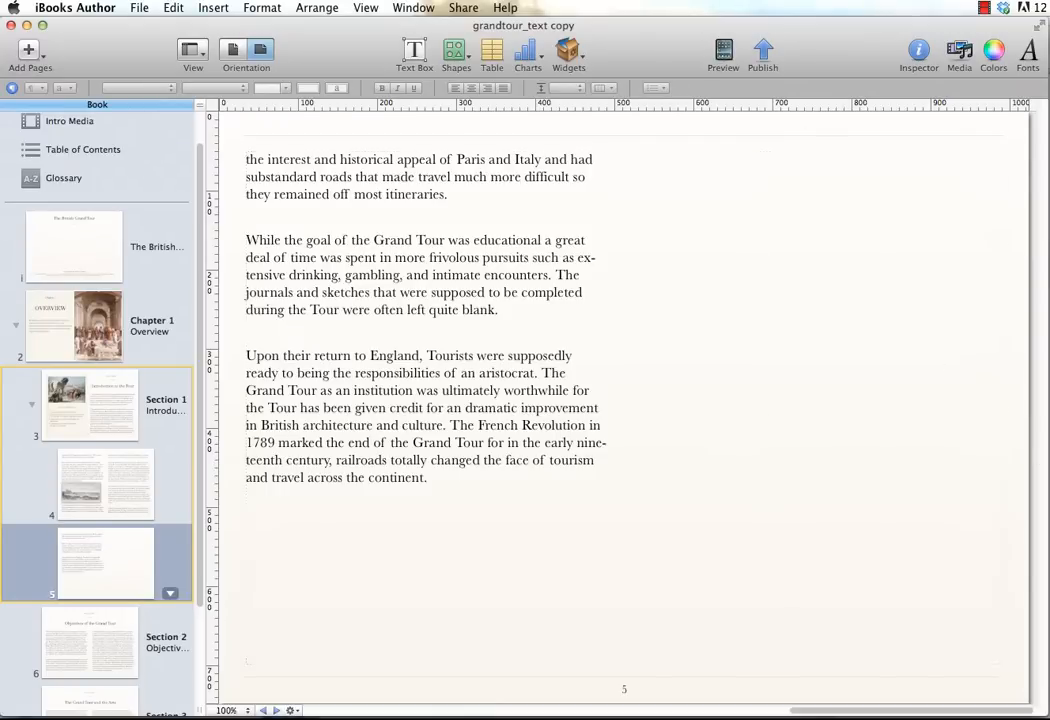
pyautogui.press('super+Tab')
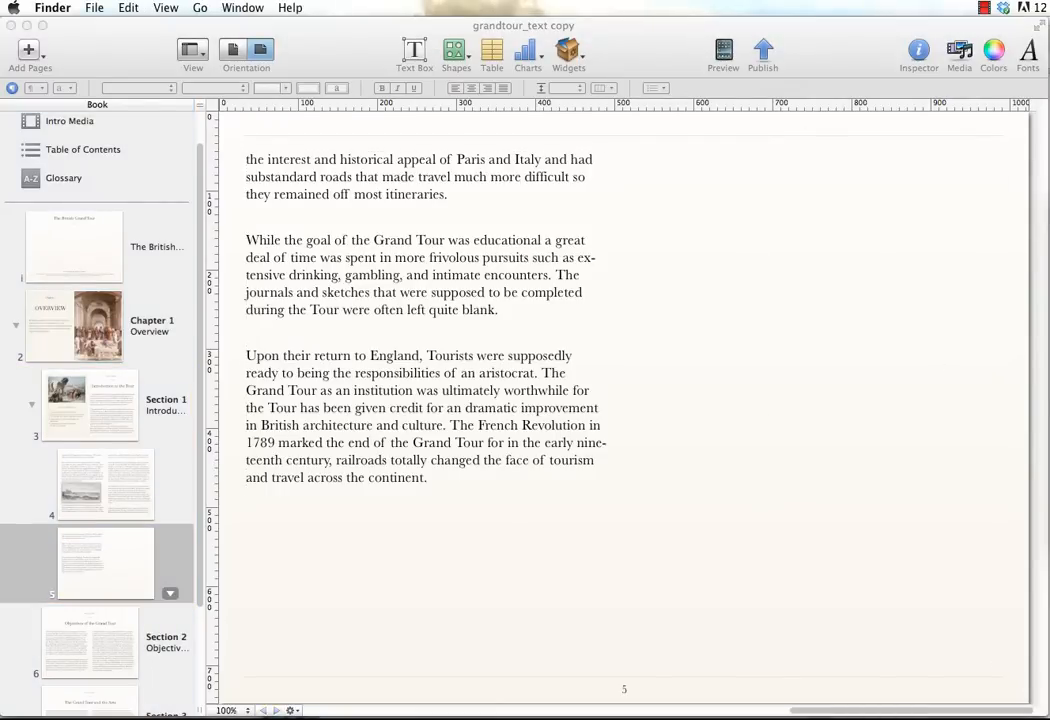
pyautogui.moveTo(792, 307); pyautogui.dragTo(790, 295)
pyautogui.click(790, 250)
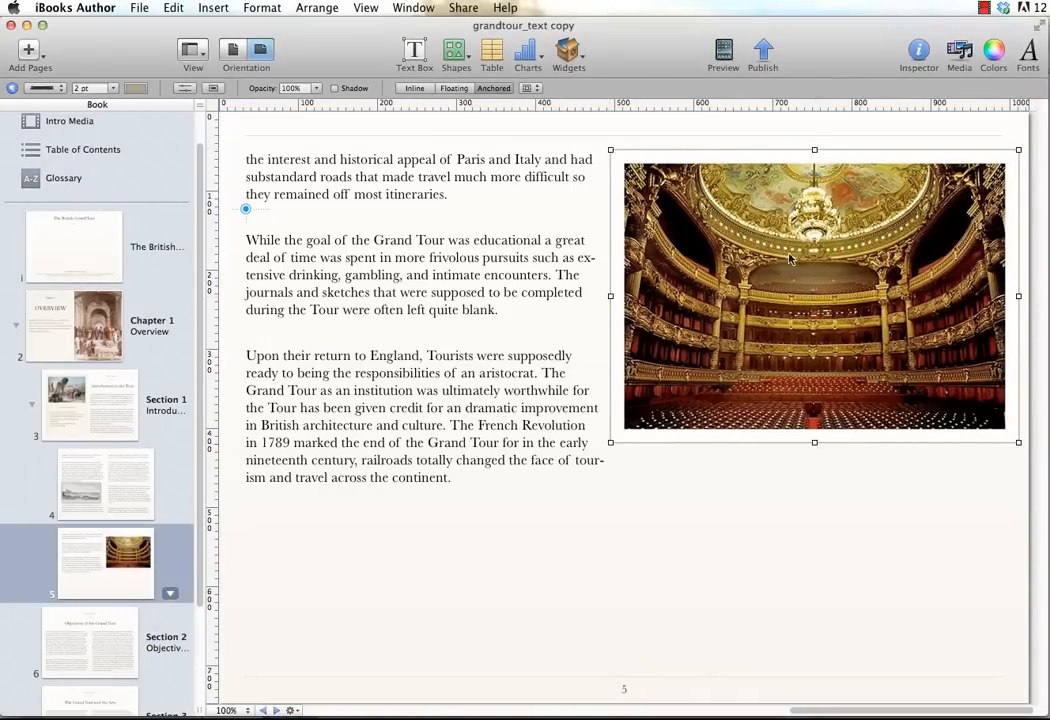
pyautogui.click(806, 548)
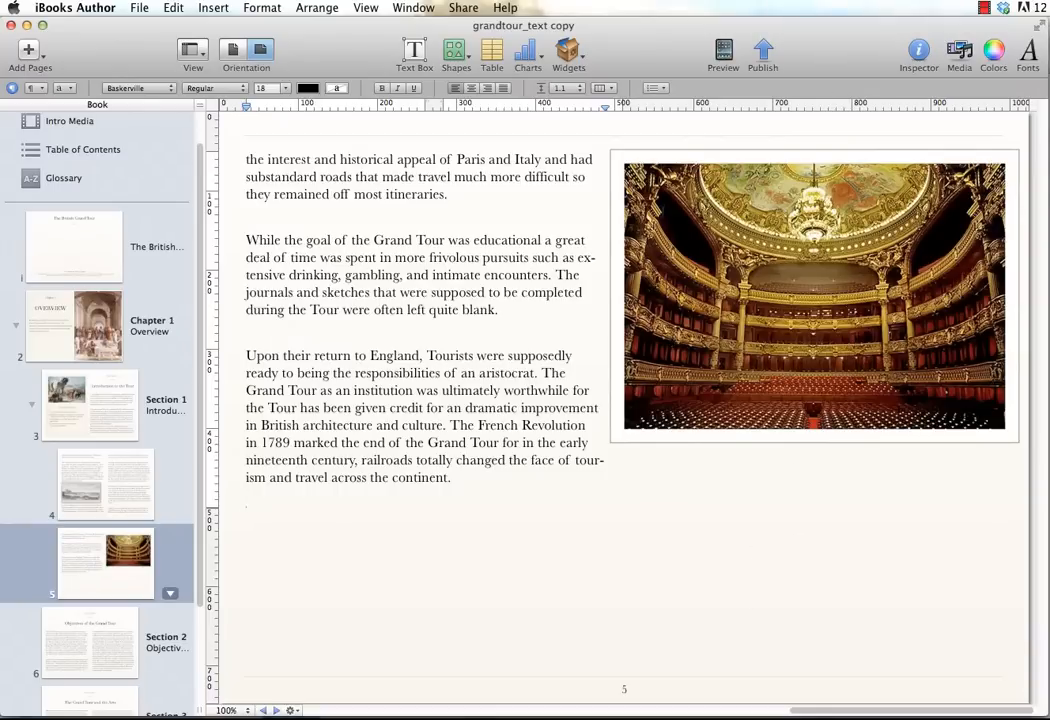
# Step: Set the opera house photo's placement to Inline and move it to the end of the text on page 5
pyautogui.click(672, 253)
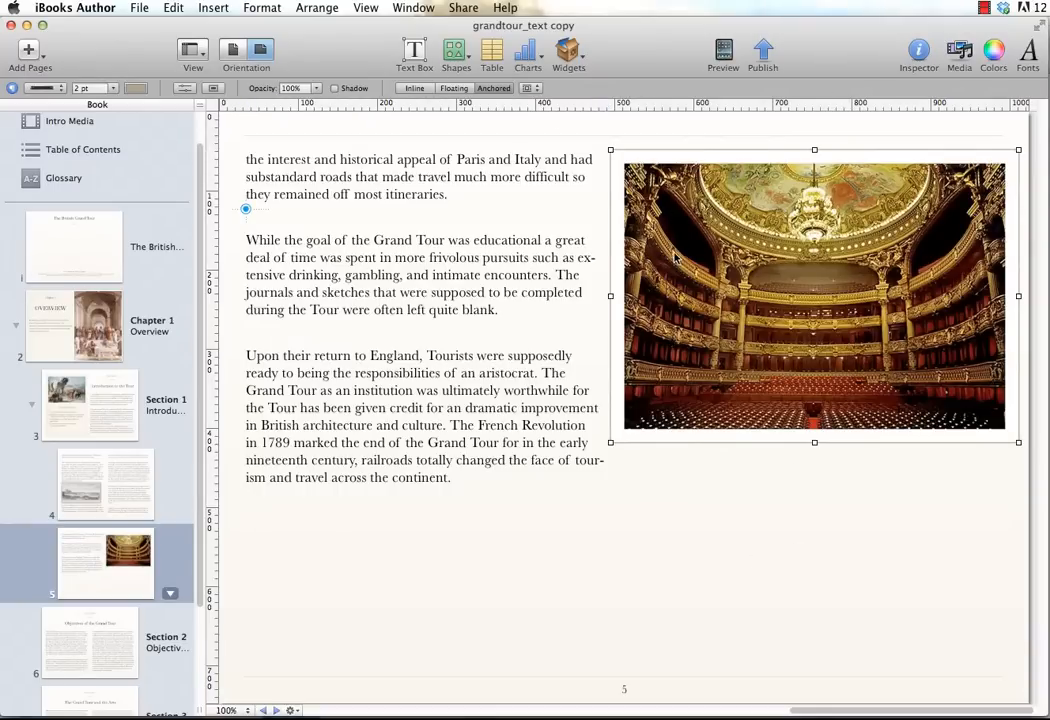
pyautogui.click(414, 88)
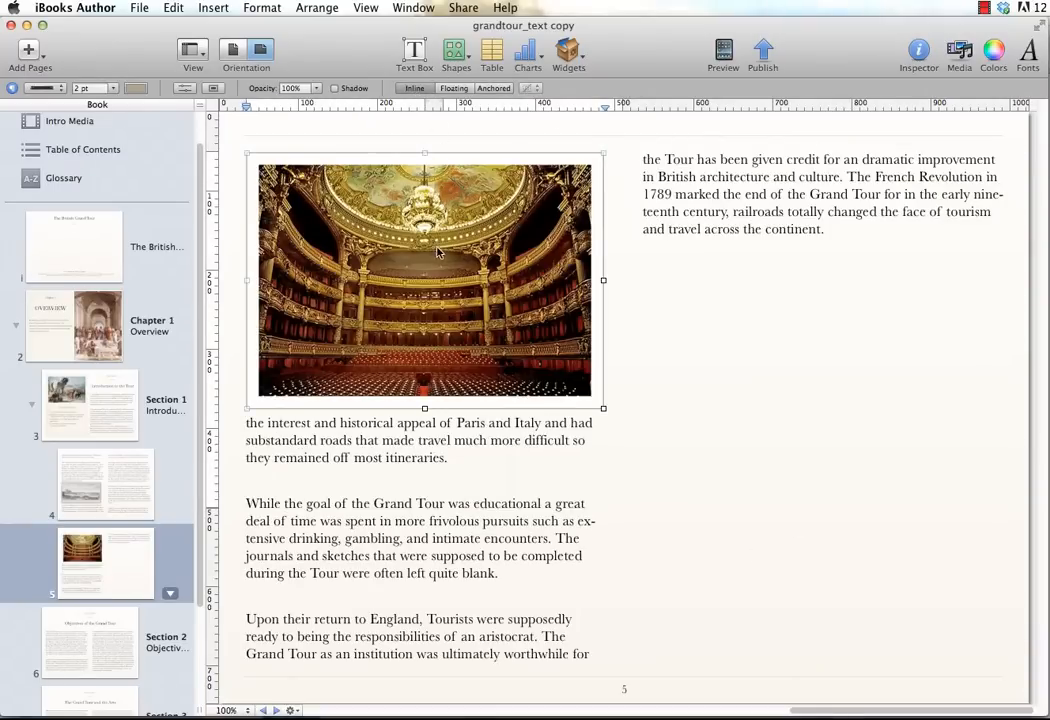
pyautogui.moveTo(350, 236); pyautogui.dragTo(515, 544)
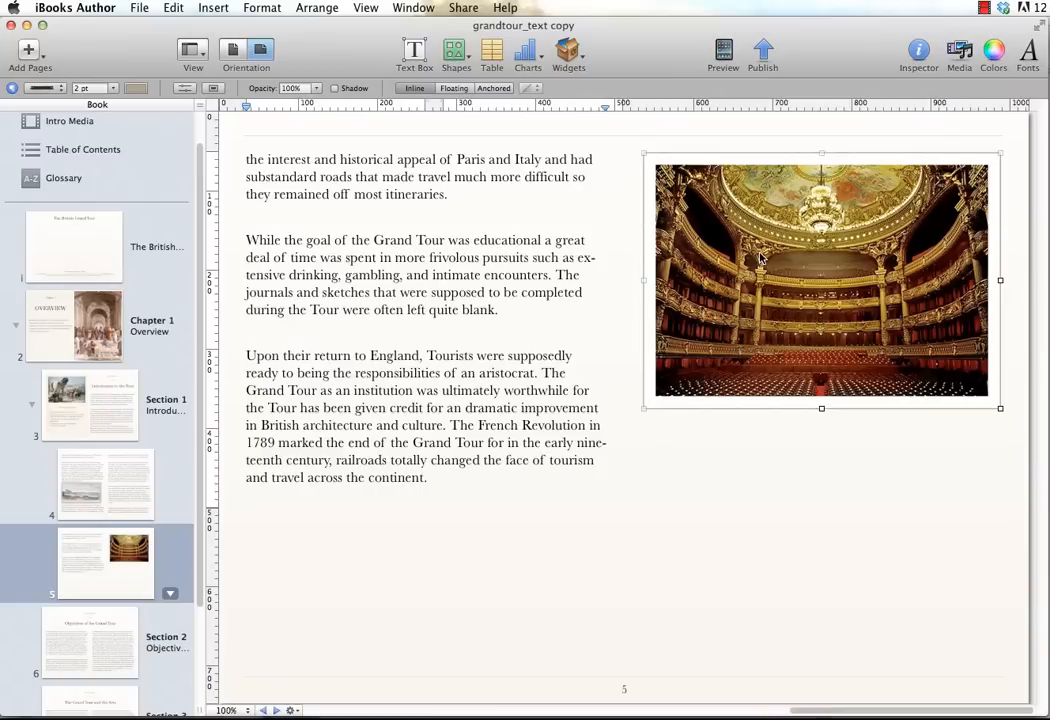
# Step: Try saturation 0 and brightness 35 on the opera house photo, and reset the image adjustments
pyautogui.click(187, 90)
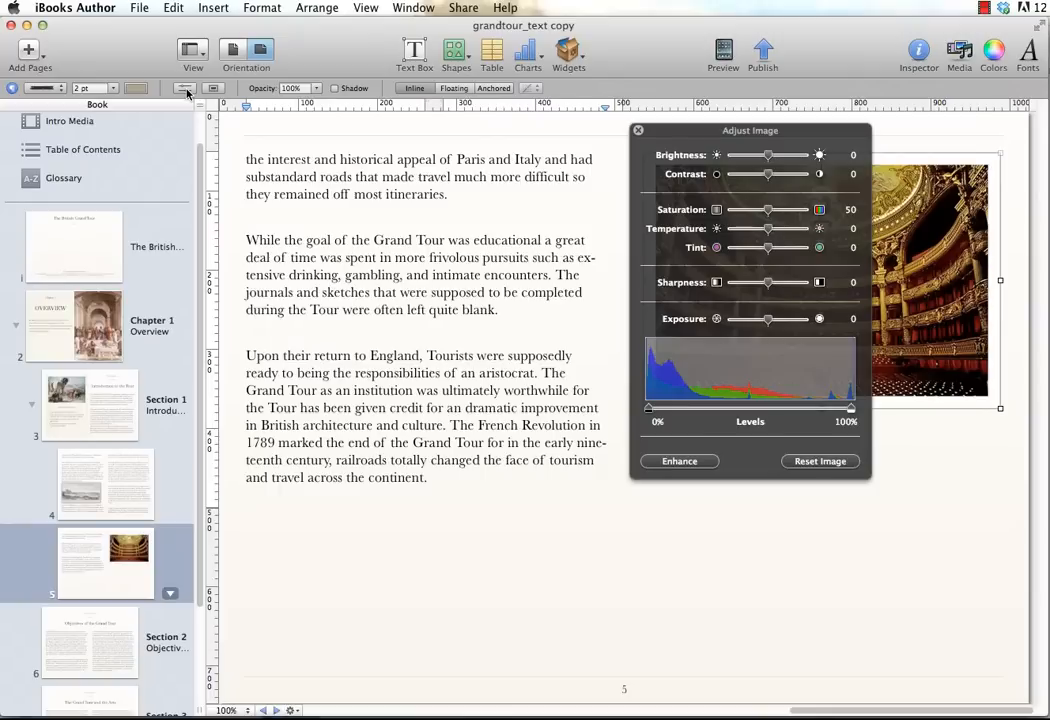
pyautogui.moveTo(720, 130); pyautogui.dragTo(467, 123)
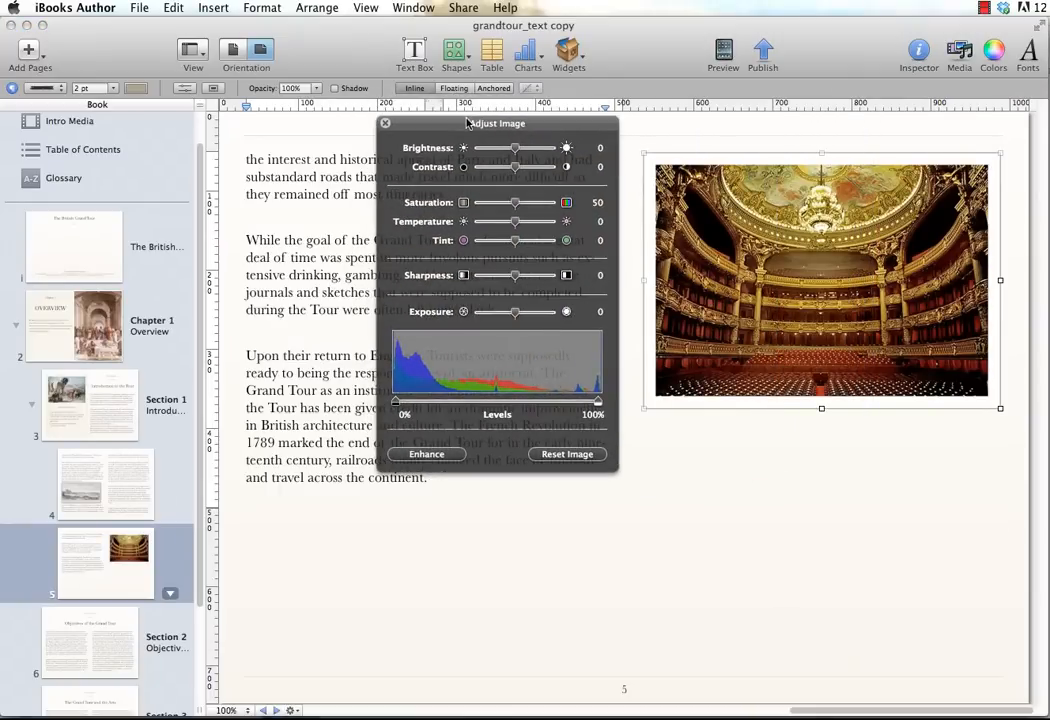
pyautogui.moveTo(516, 203); pyautogui.dragTo(448, 205)
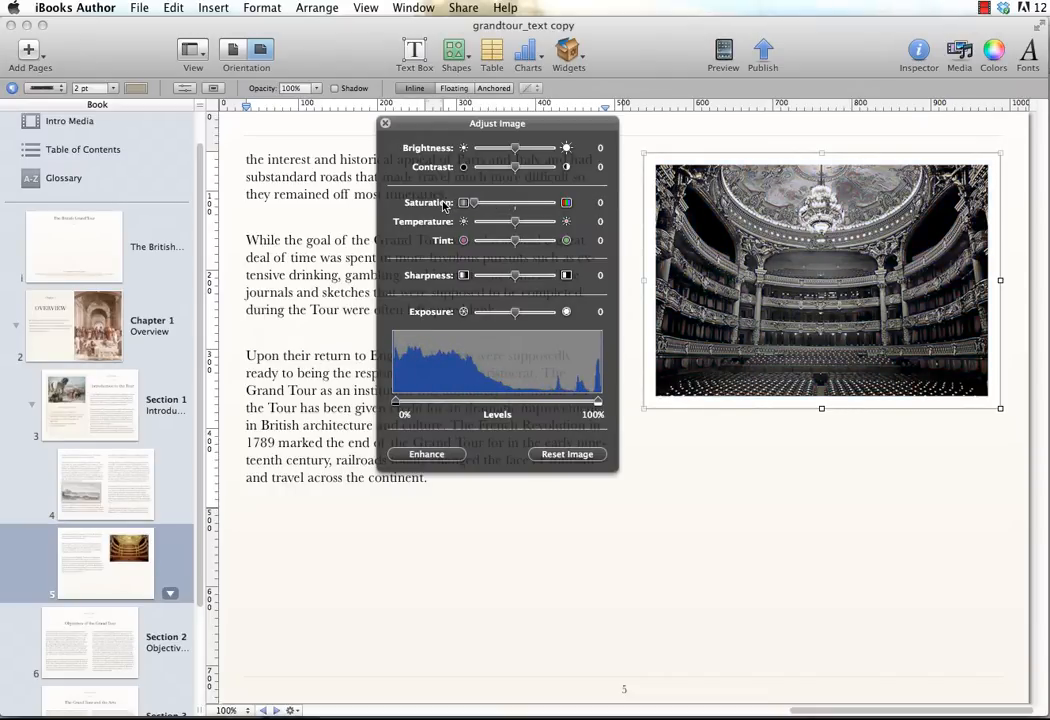
pyautogui.moveTo(515, 148); pyautogui.dragTo(531, 150)
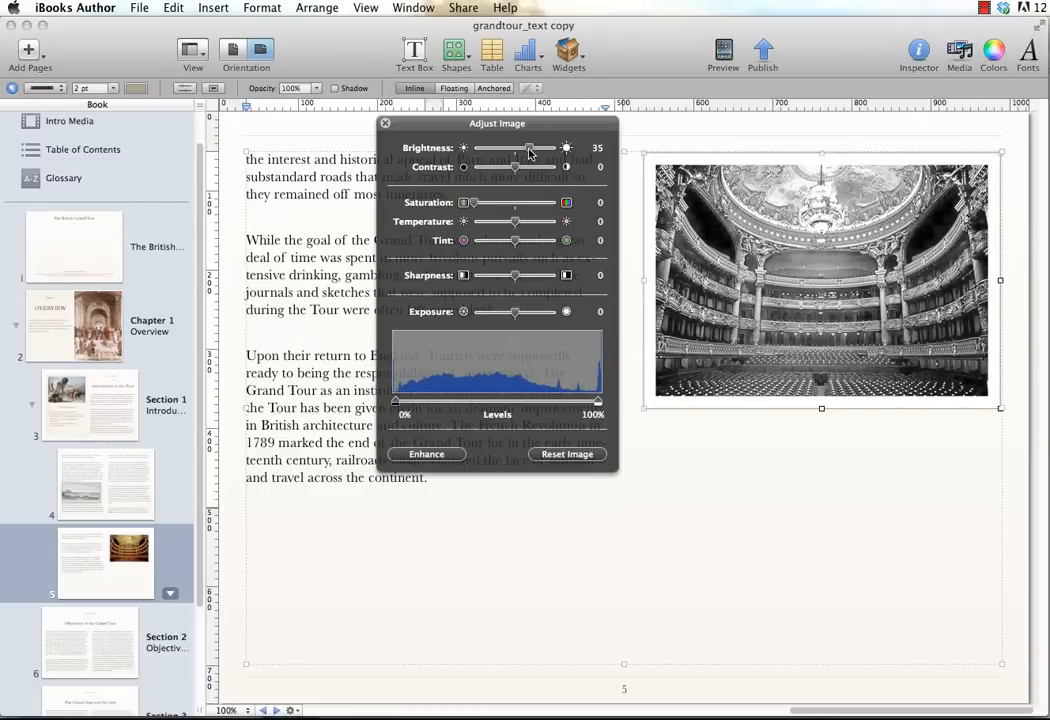
pyautogui.click(565, 456)
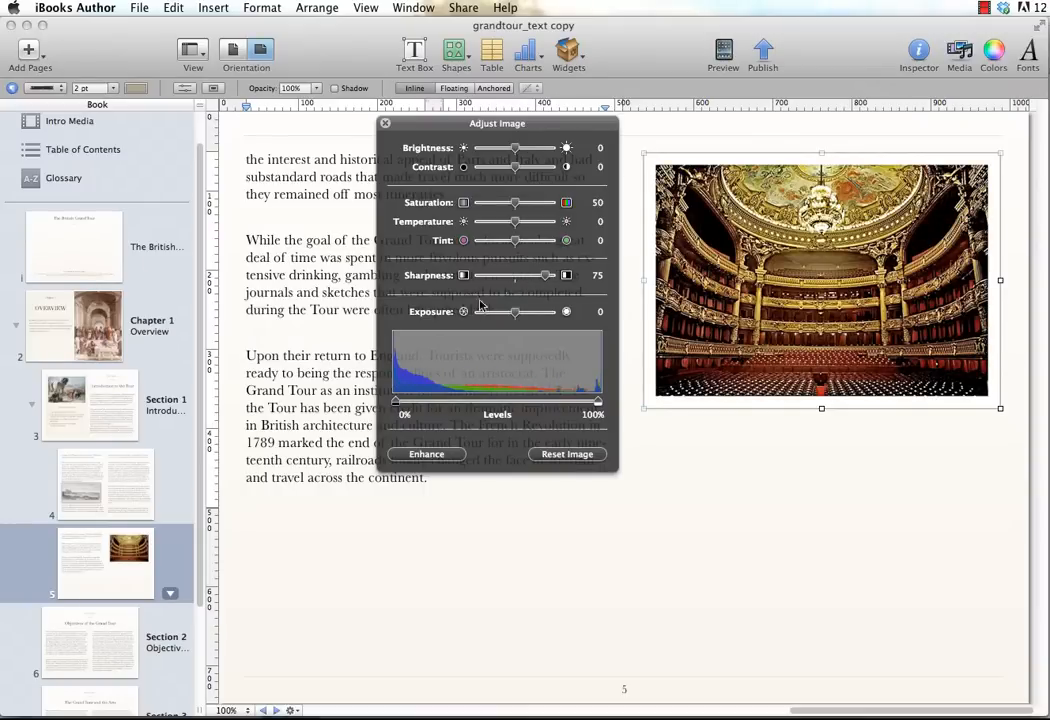
# Step: Adjust the opera house photo with sharpness at 75 and exposure at 0, and close the image adjustments
pyautogui.moveTo(513, 312)
pyautogui.mouseDown()
pyautogui.moveTo(537, 312)
pyautogui.moveTo(510, 316)
pyautogui.mouseUp()
pyautogui.click(566, 453)
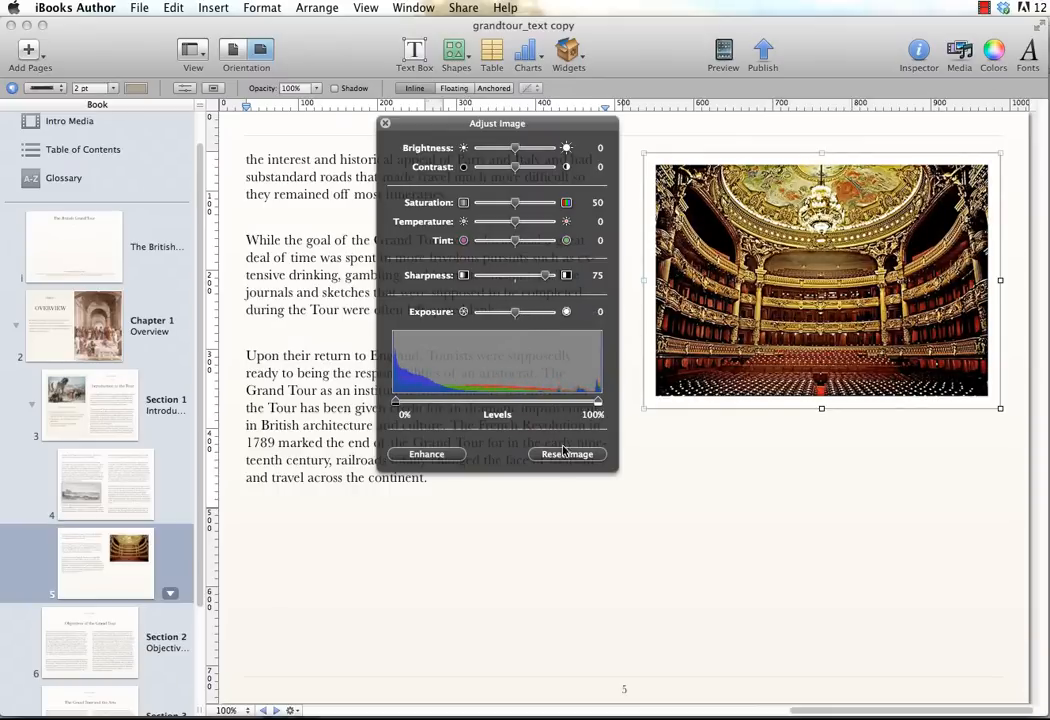
pyautogui.click(386, 125)
pyautogui.click(700, 440)
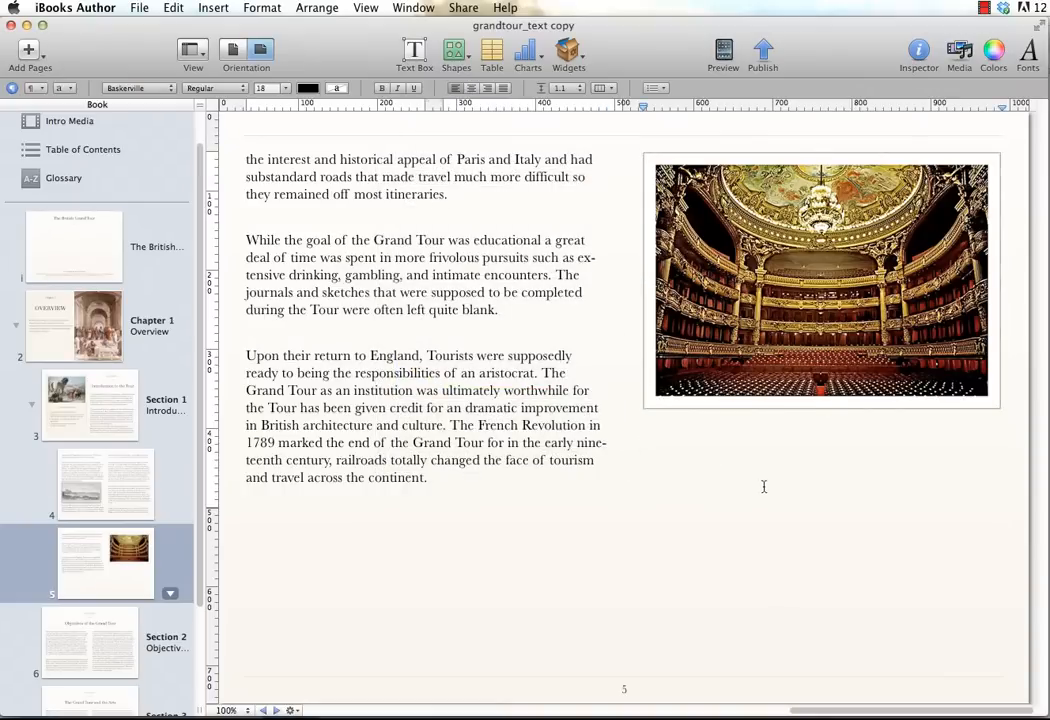
# Step: Give the opera house photo the accessibility description "An opera house in Paris"
pyautogui.click(645, 300)
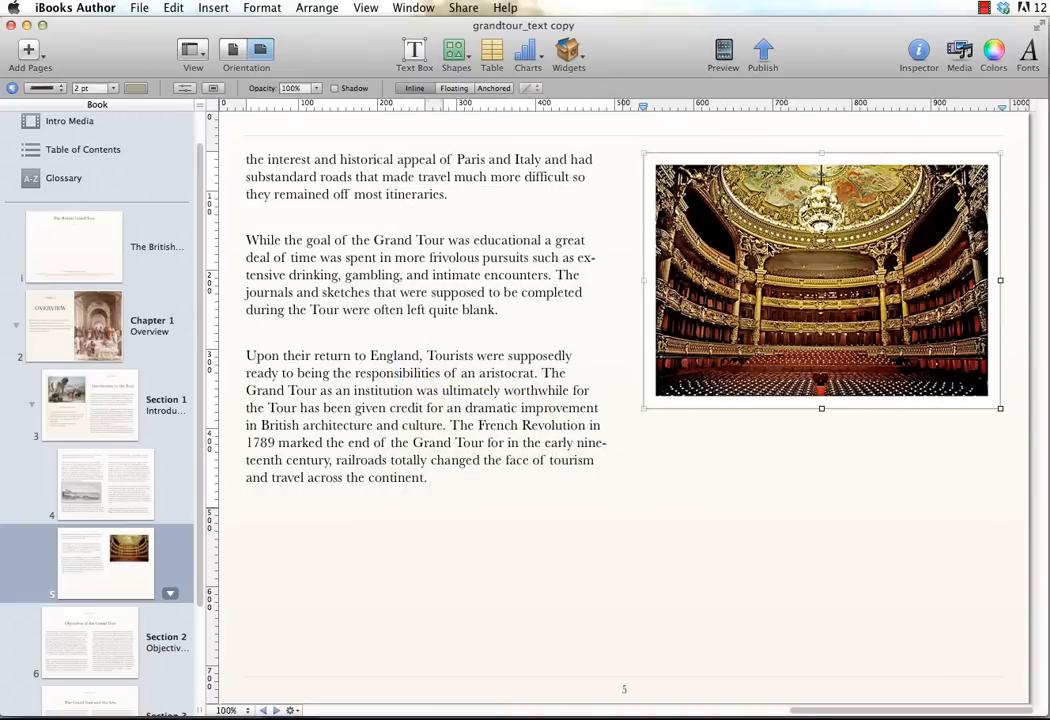
pyautogui.click(920, 55)
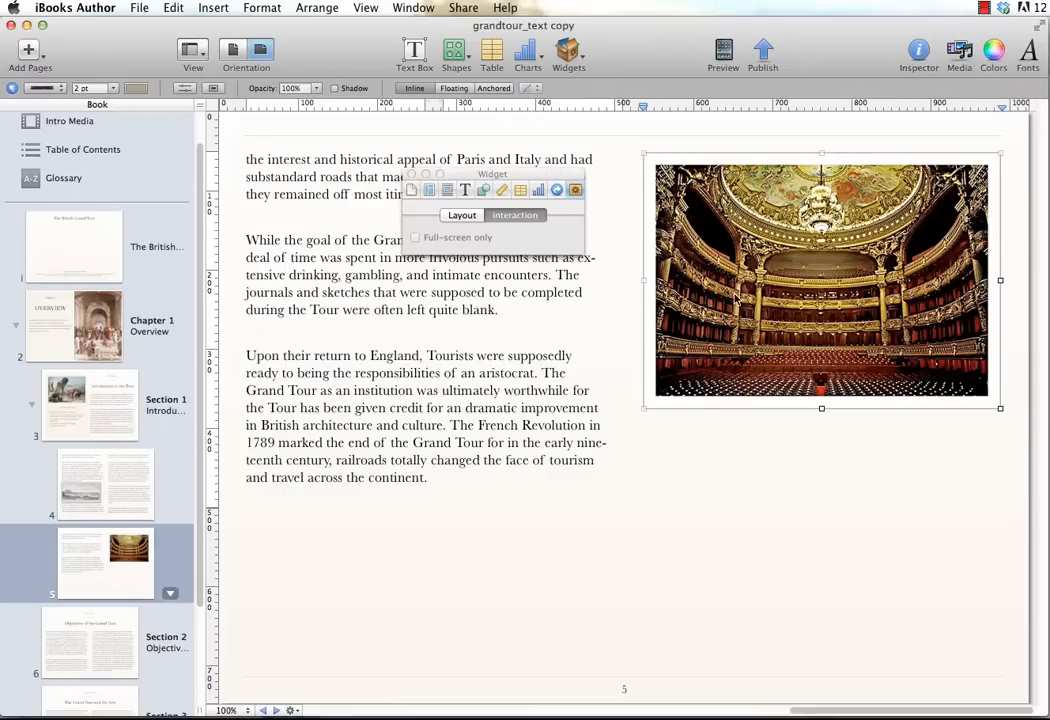
pyautogui.click(461, 216)
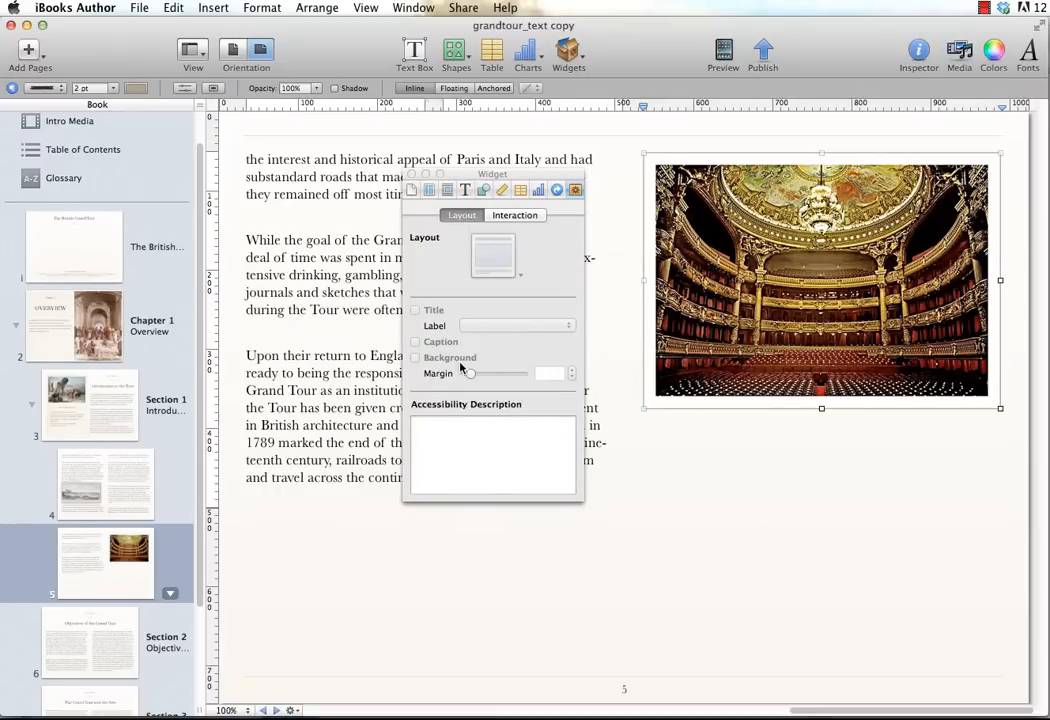
pyautogui.moveTo(490, 176); pyautogui.dragTo(498, 148)
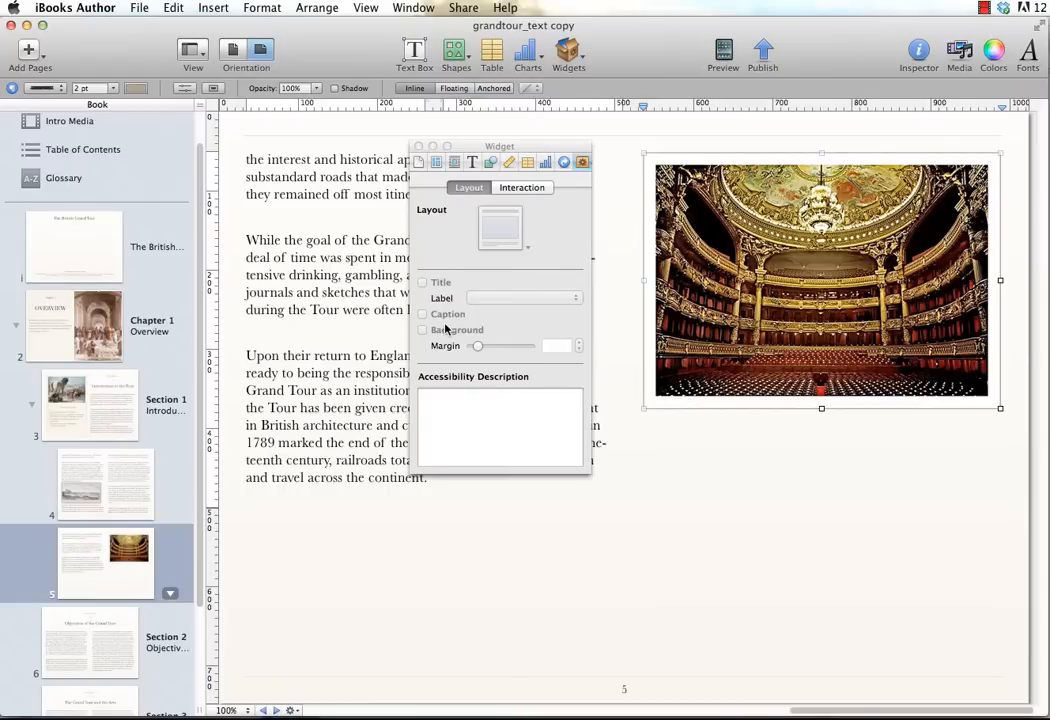
pyautogui.click(465, 403)
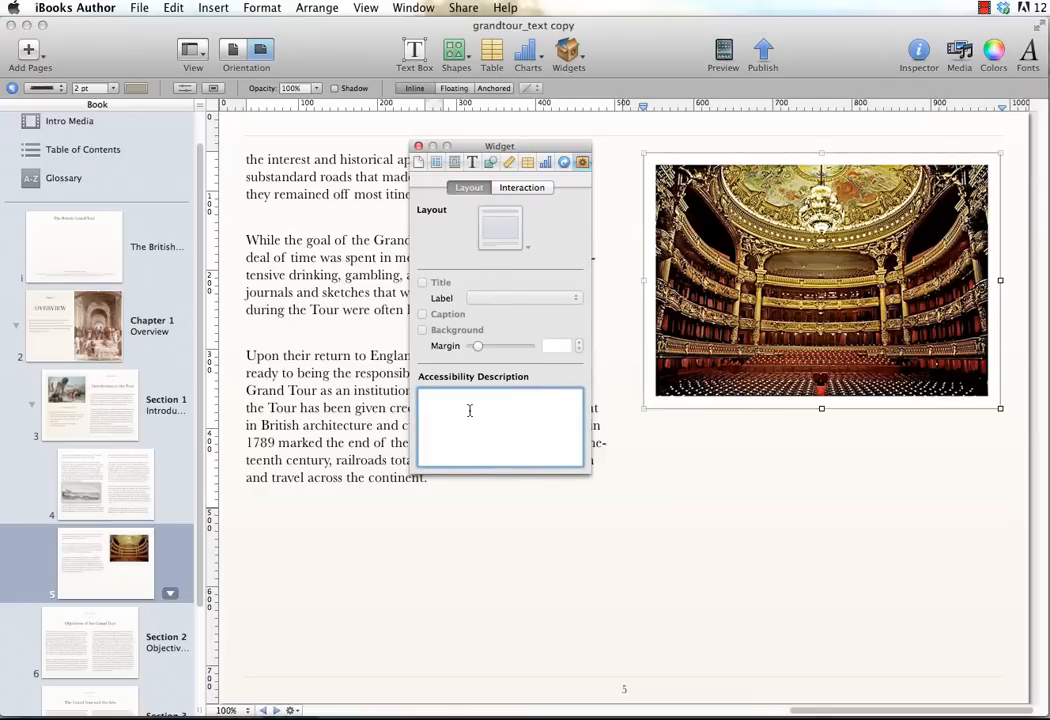
pyautogui.write('An opera house in Paris')
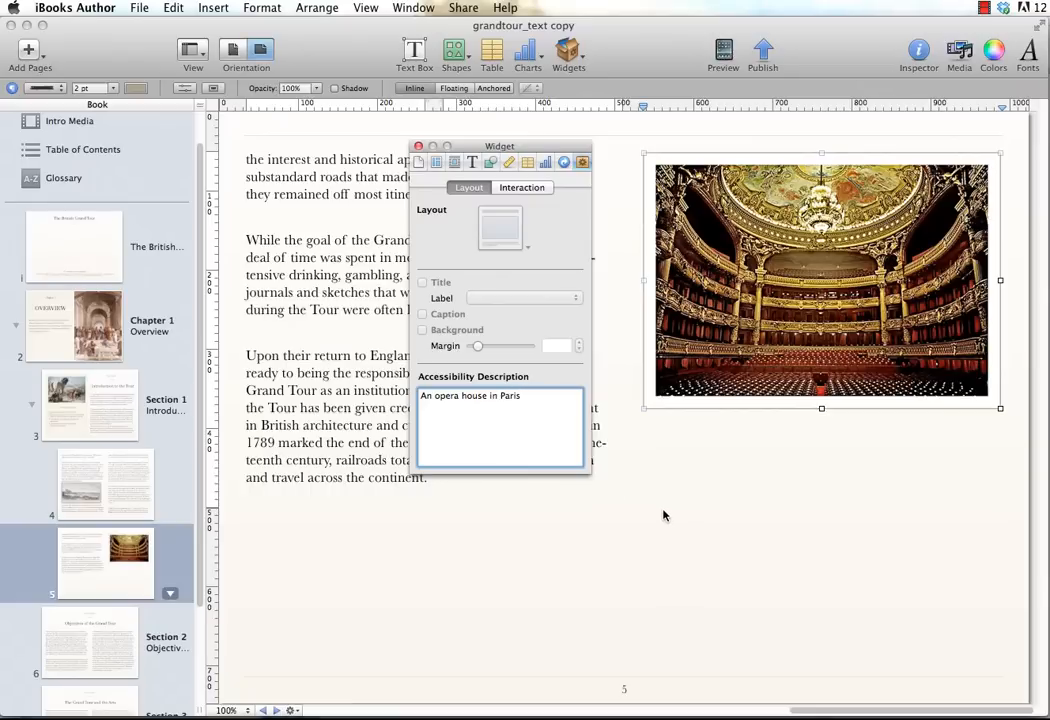
pyautogui.press('Return')
pyautogui.click(764, 449)
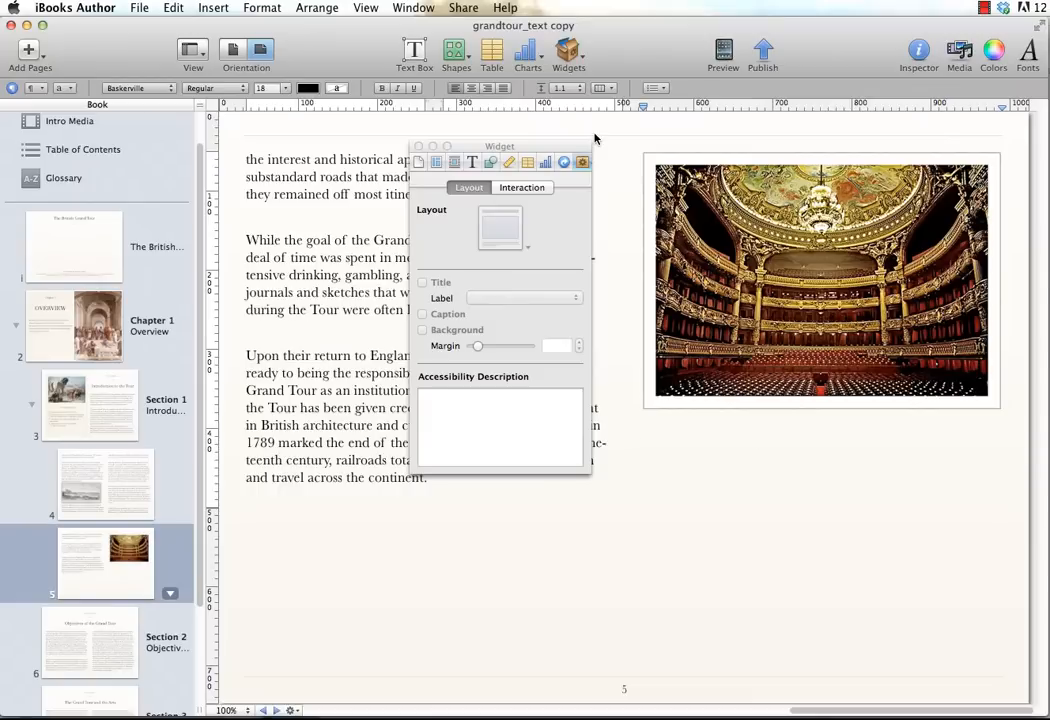
# Step: Change the opera house photo's placement from Inline to Floating
pyautogui.click(622, 305)
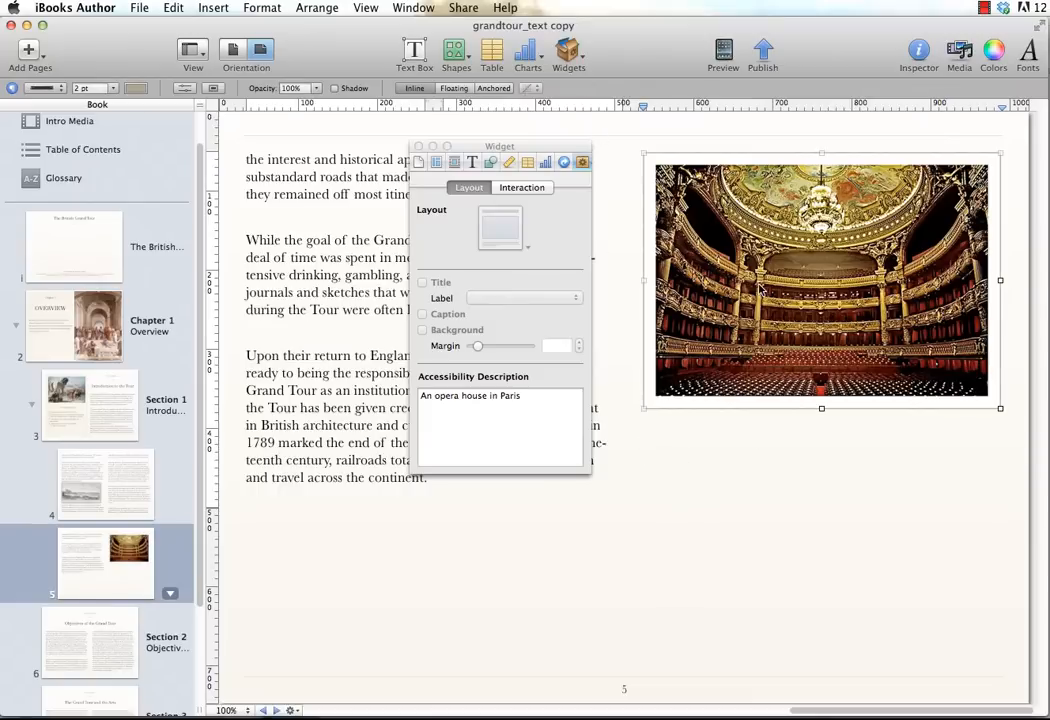
pyautogui.click(474, 91)
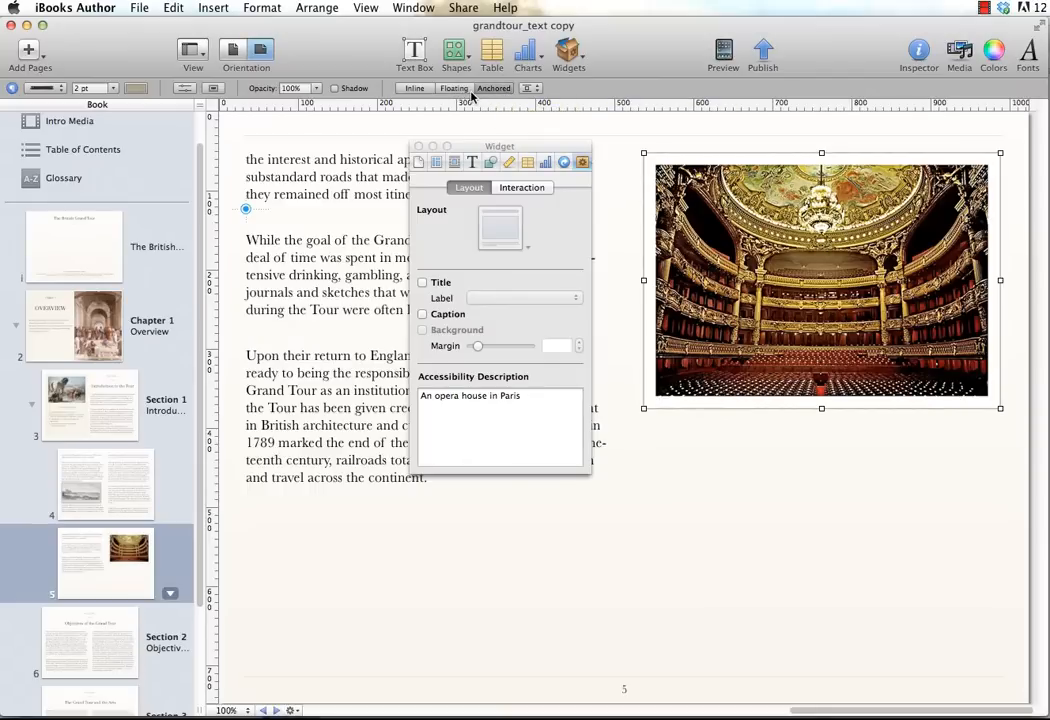
pyautogui.click(460, 89)
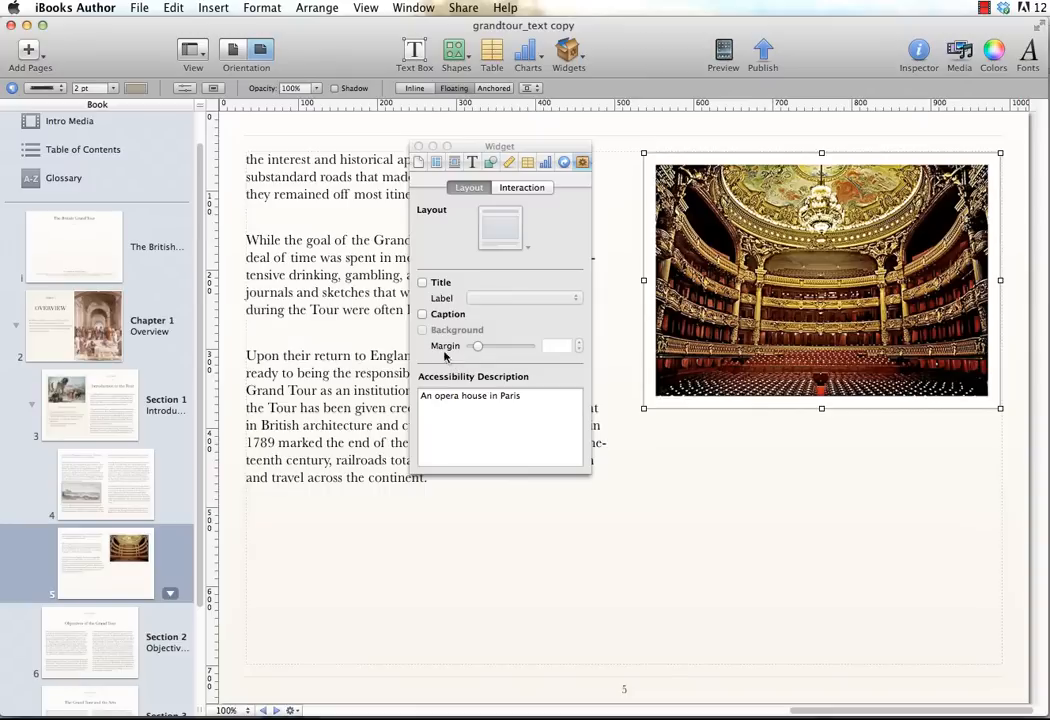
# Step: Enable a title on the opera house photo and replace its placeholder text with "An Opera House in Paris"
pyautogui.click(422, 283)
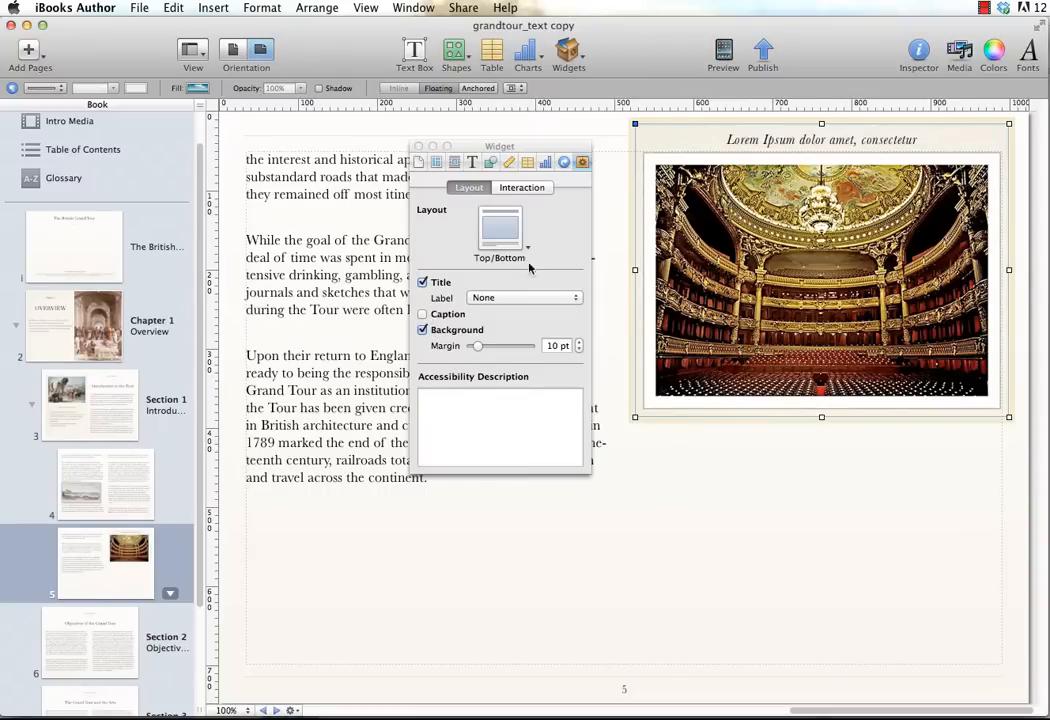
pyautogui.tripleClick(789, 141)
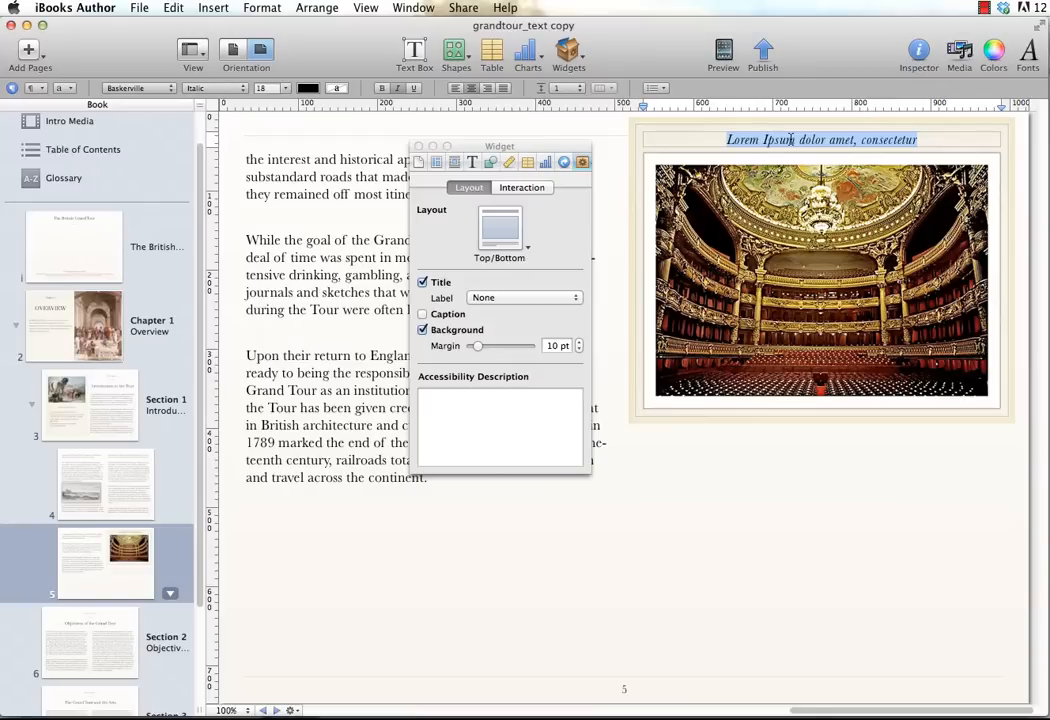
pyautogui.write('An Opera')
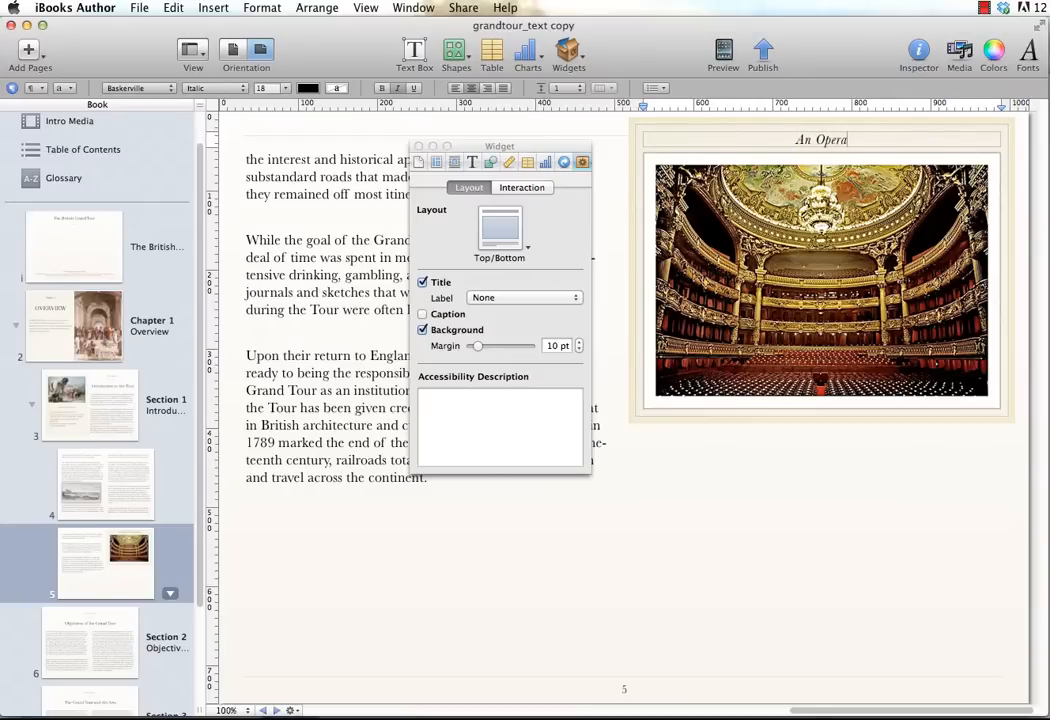
pyautogui.write(' House in Paris')
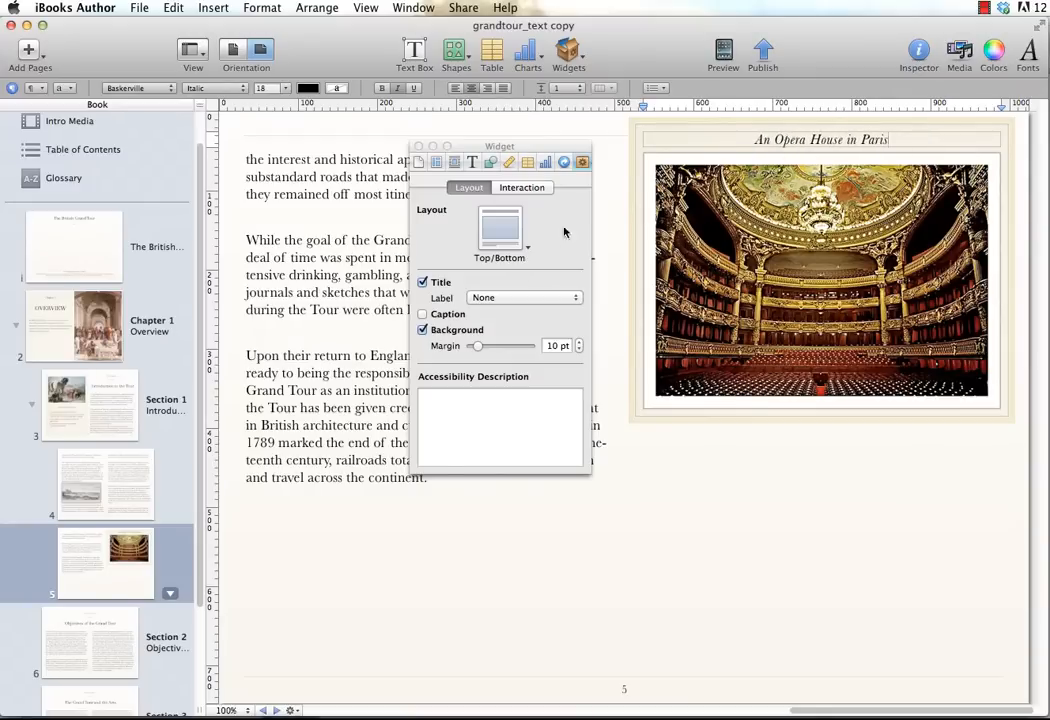
# Step: Keep the opera house photo's Top/Bottom layout, enable its caption and turn off the background
pyautogui.click(500, 222)
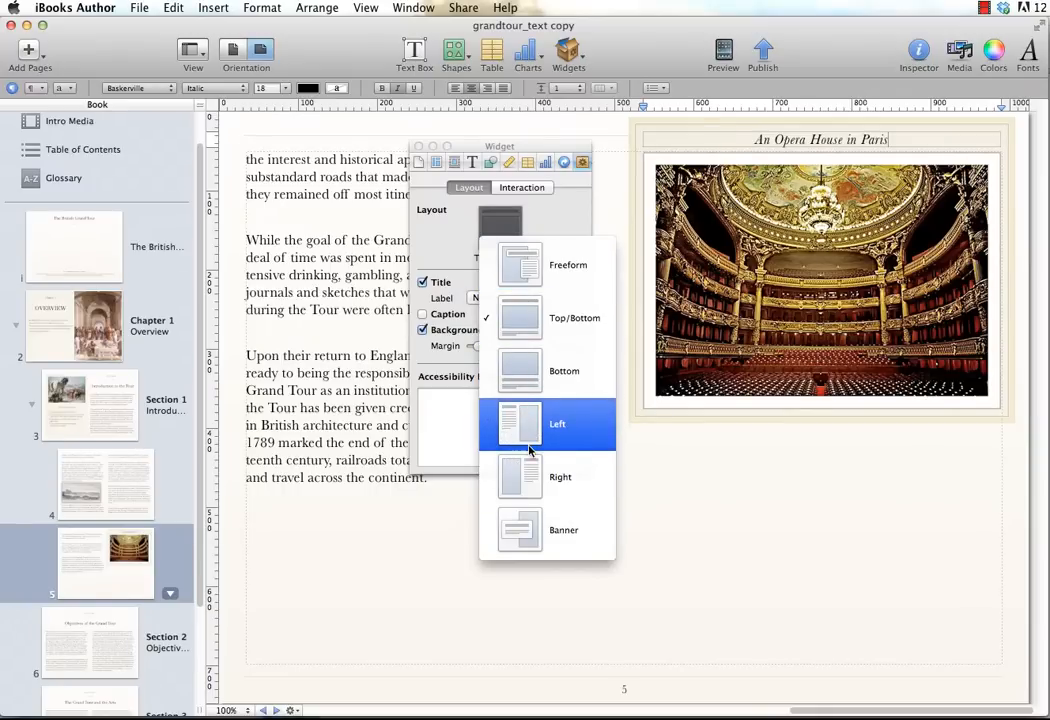
pyautogui.click(445, 380)
pyautogui.click(445, 313)
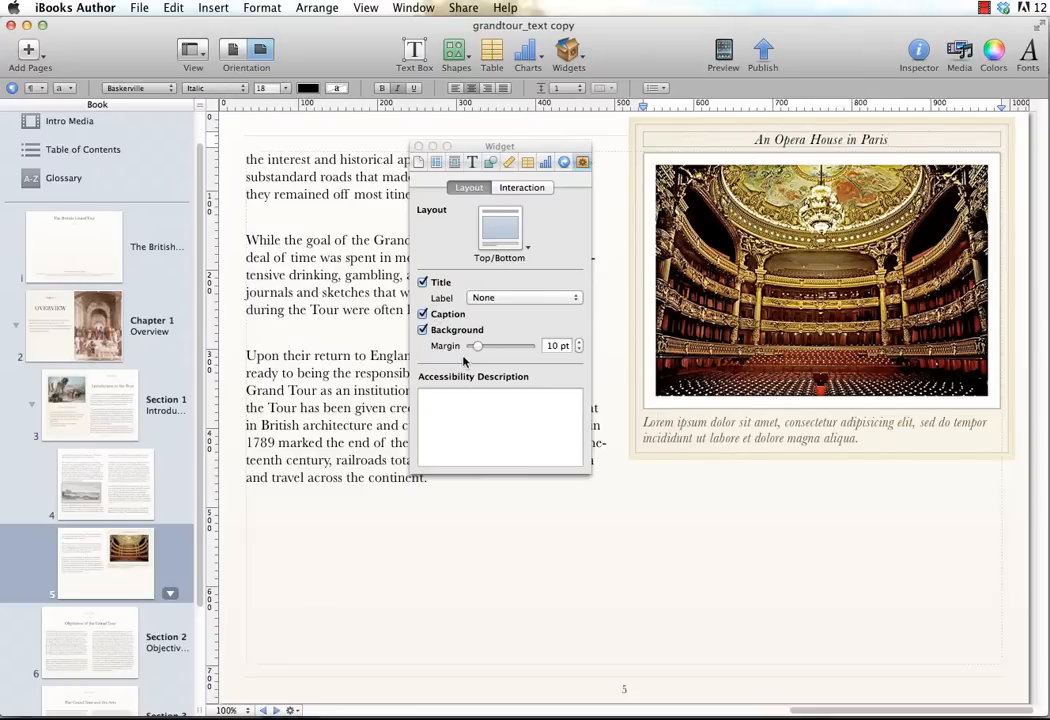
pyautogui.click(422, 330)
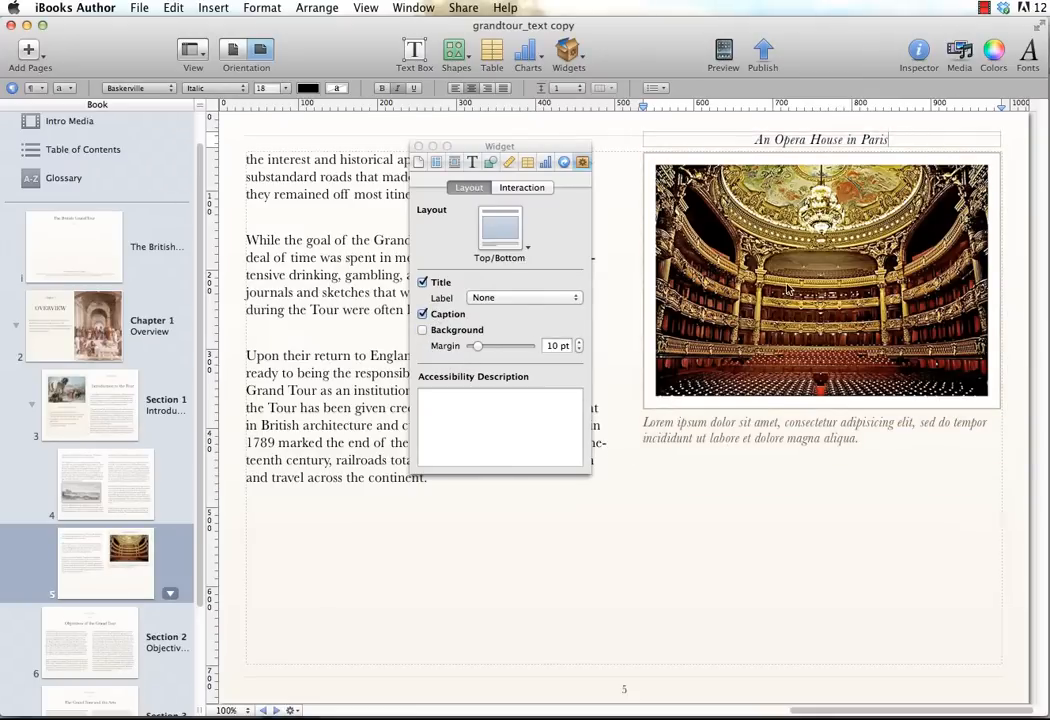
# Step: Move the opera house photo and its title lower on page 5, leaving space above the title and keeping it just above the photo
pyautogui.moveTo(785, 285); pyautogui.dragTo(784, 339)
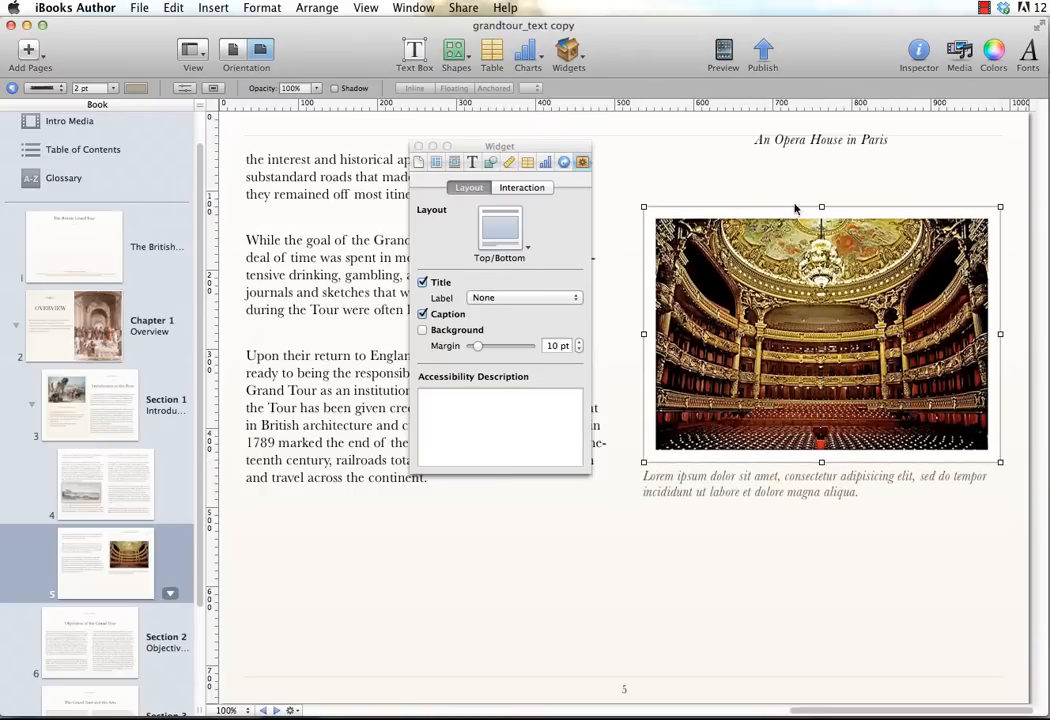
pyautogui.click(815, 141)
pyautogui.moveTo(813, 142); pyautogui.dragTo(806, 176)
pyautogui.moveTo(808, 310); pyautogui.dragTo(808, 264)
pyautogui.click(743, 572)
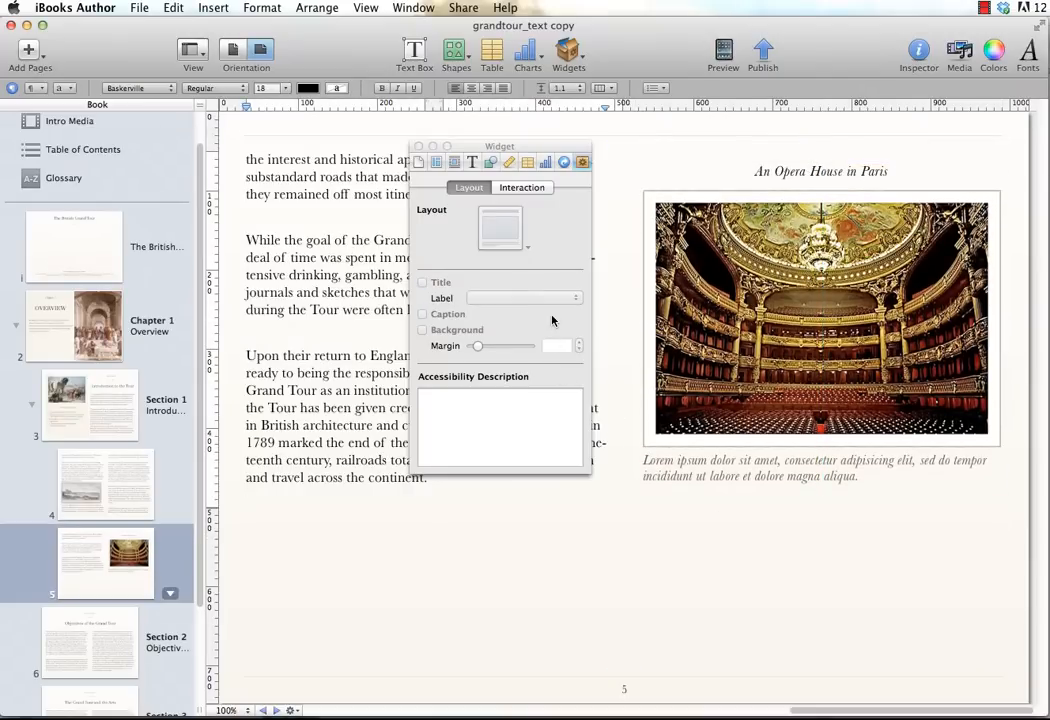
pyautogui.click(984, 8)
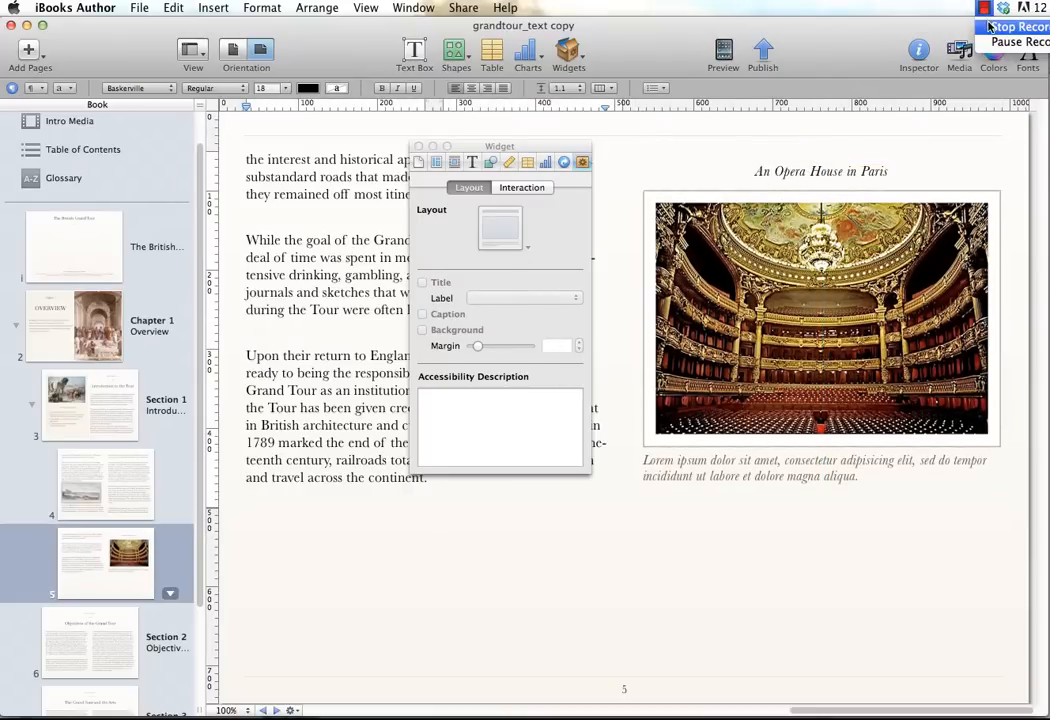
pyautogui.click(990, 27)
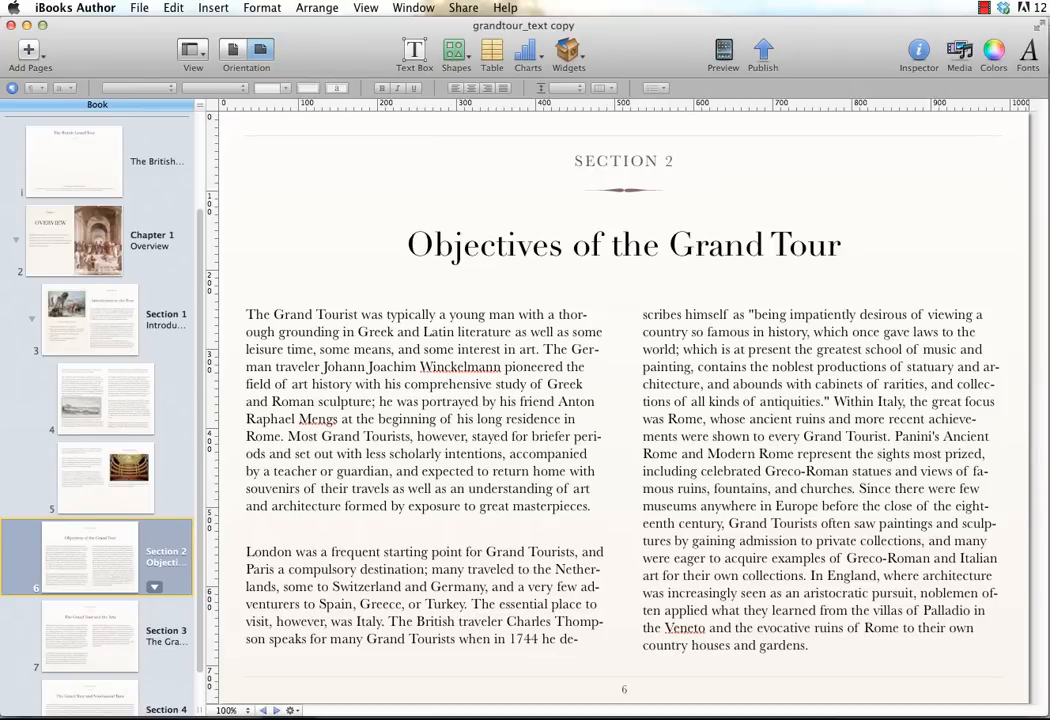
# Step: Add the portrait painting to the Section 2 page, set it to Floating and position it over the first text column
pyautogui.moveTo(845, 366); pyautogui.dragTo(370, 420)
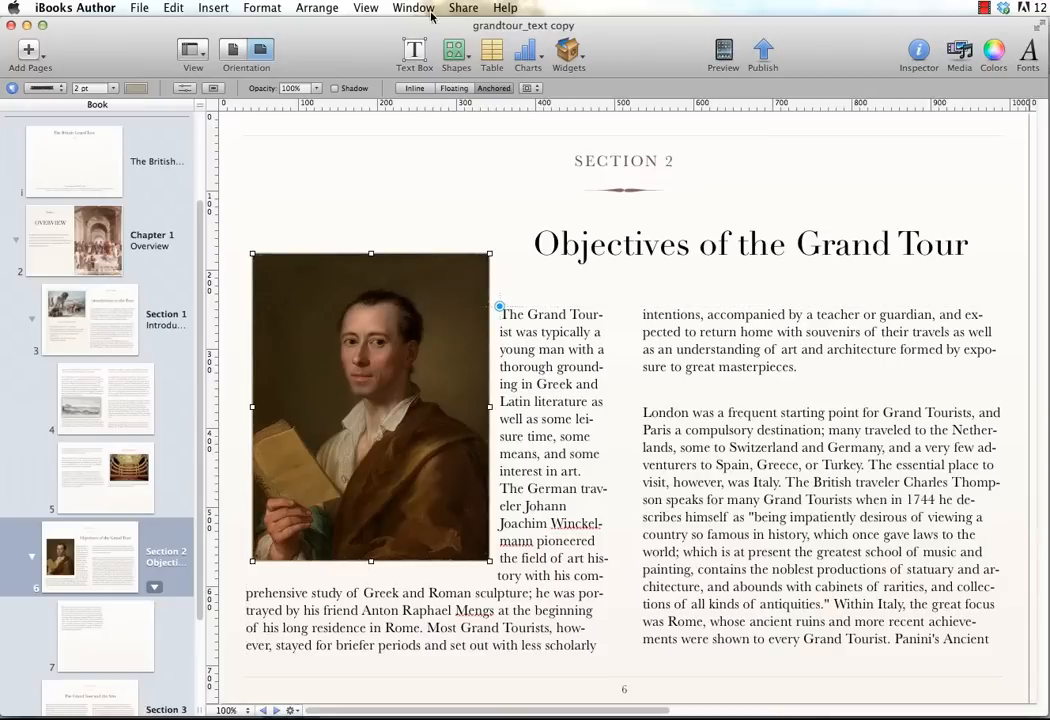
pyautogui.click(453, 88)
pyautogui.moveTo(407, 390); pyautogui.dragTo(343, 403)
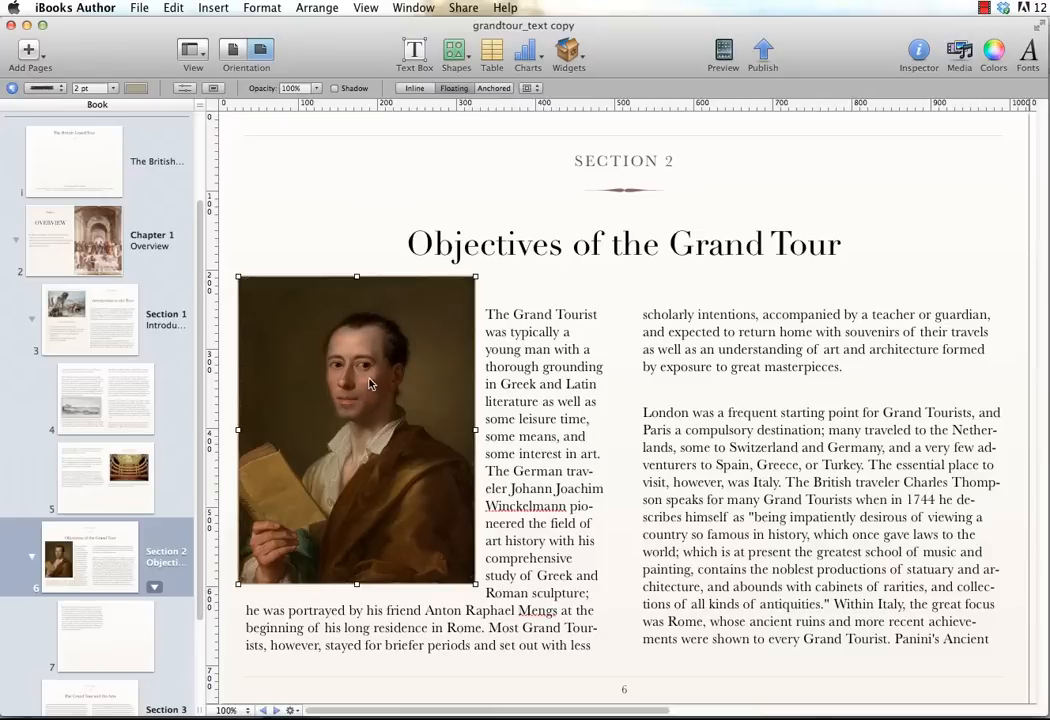
# Step: Try masking the portrait with the default rectangular mask and shifting the image to frame the face, and undo the changes
pyautogui.click(217, 89)
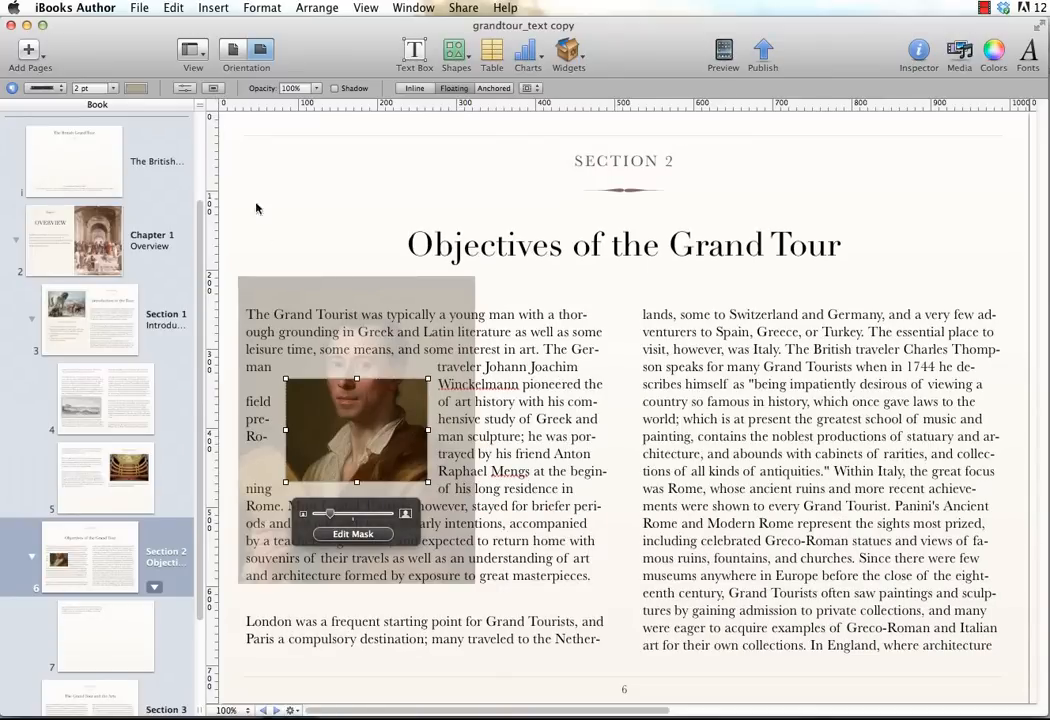
pyautogui.moveTo(284, 354); pyautogui.dragTo(395, 459)
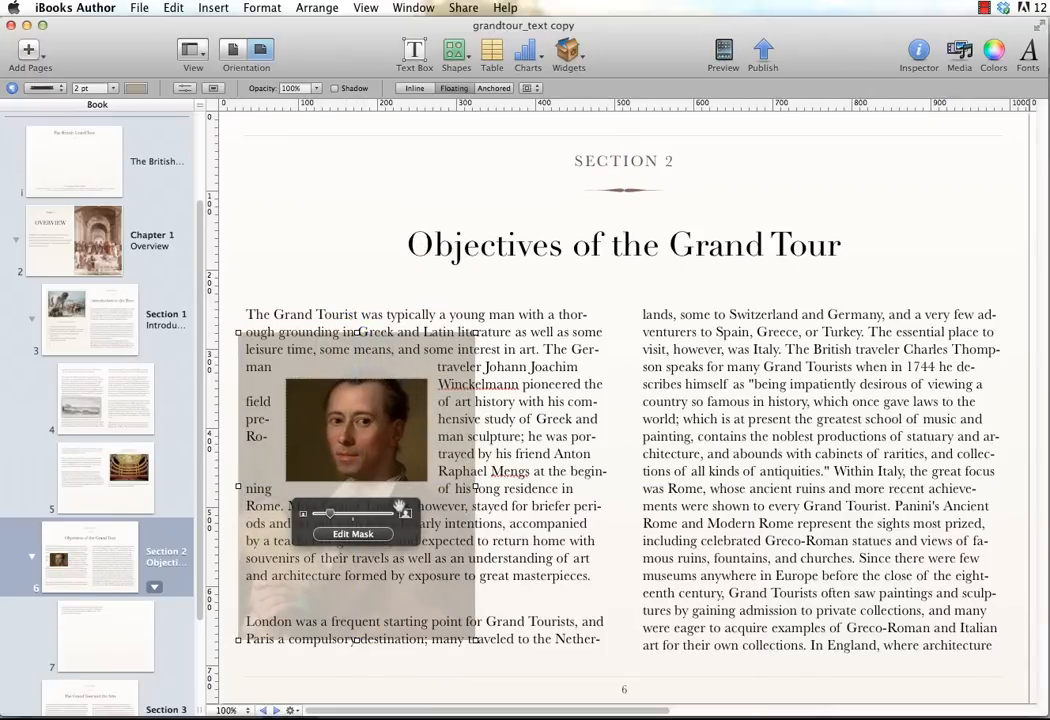
pyautogui.press('super+z')
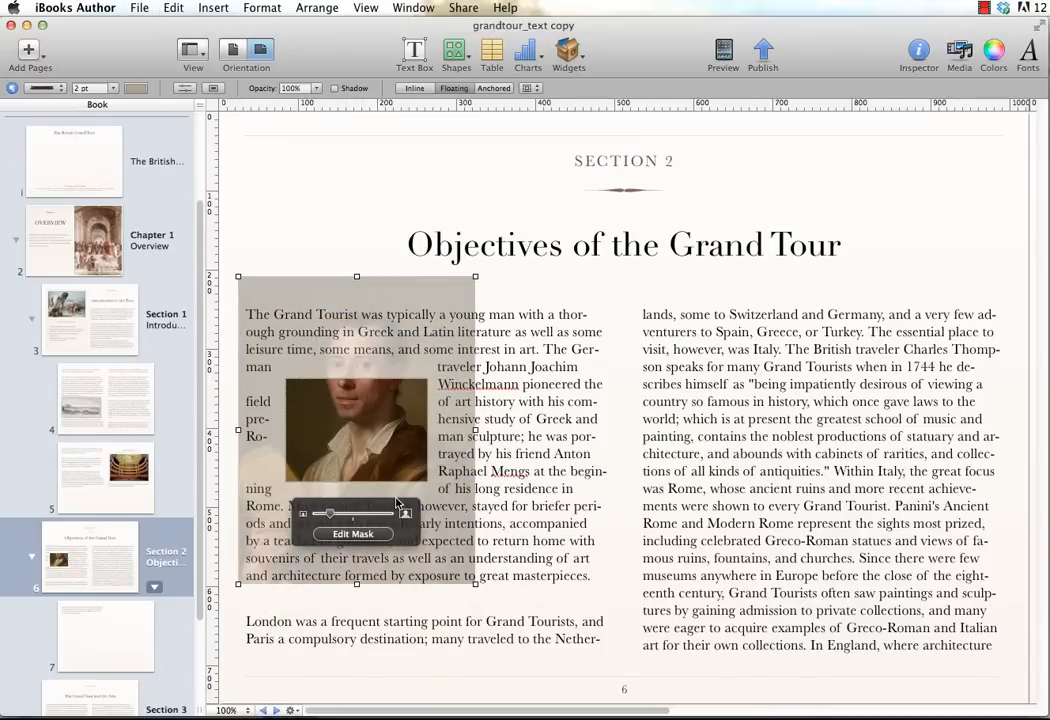
pyautogui.press('super+z')
# Step: Mask the portrait with an Oval shape and enlarge the mask
pyautogui.click(222, 8)
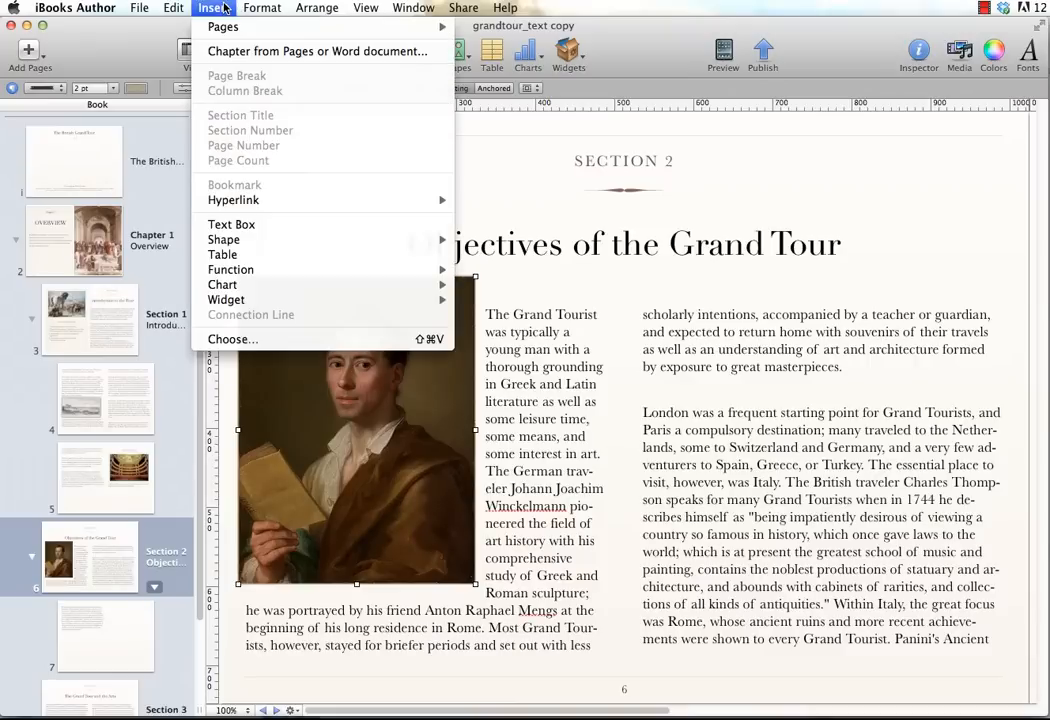
pyautogui.moveTo(263, 7)
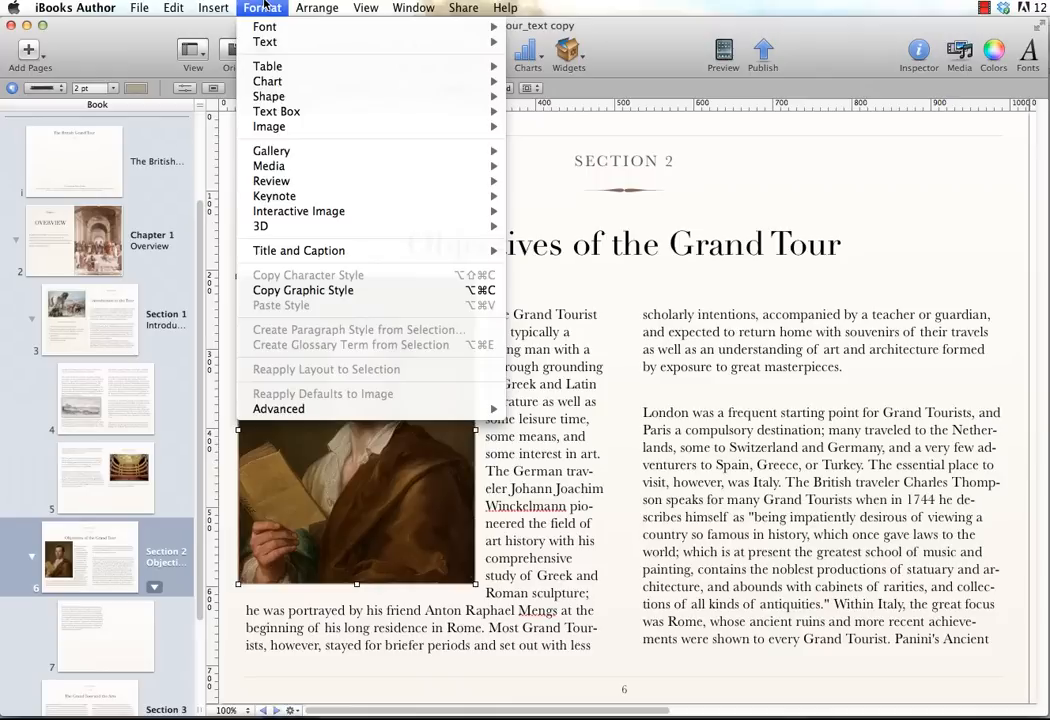
pyautogui.moveTo(470, 127)
pyautogui.moveTo(558, 143)
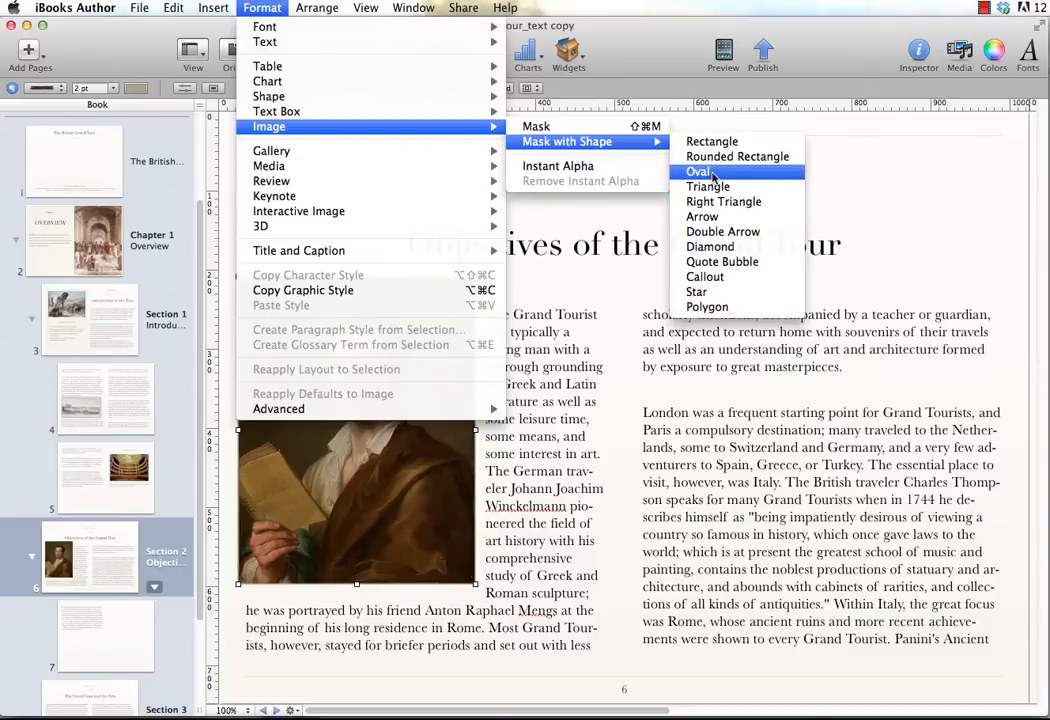
pyautogui.click(697, 171)
pyautogui.moveTo(397, 470); pyautogui.dragTo(470, 528)
# Step: Reposition and slightly scale the portrait inside the oval mask to frame the face, and finish editing the mask
pyautogui.moveTo(361, 411); pyautogui.dragTo(430, 546)
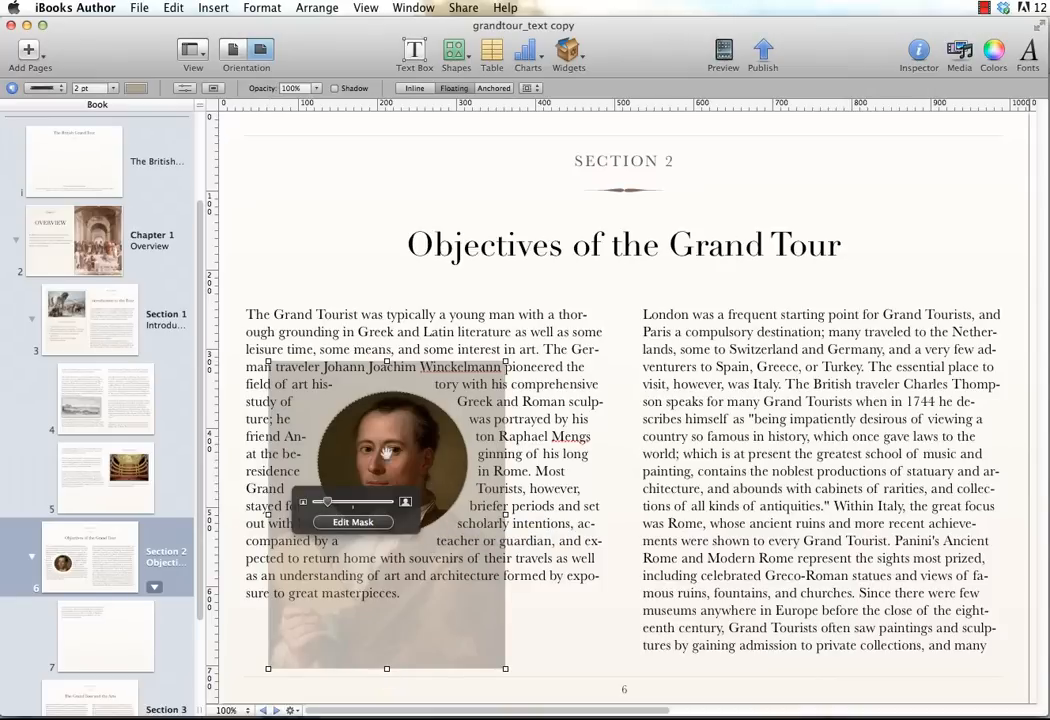
pyautogui.moveTo(325, 506); pyautogui.dragTo(329, 502)
pyautogui.click(370, 524)
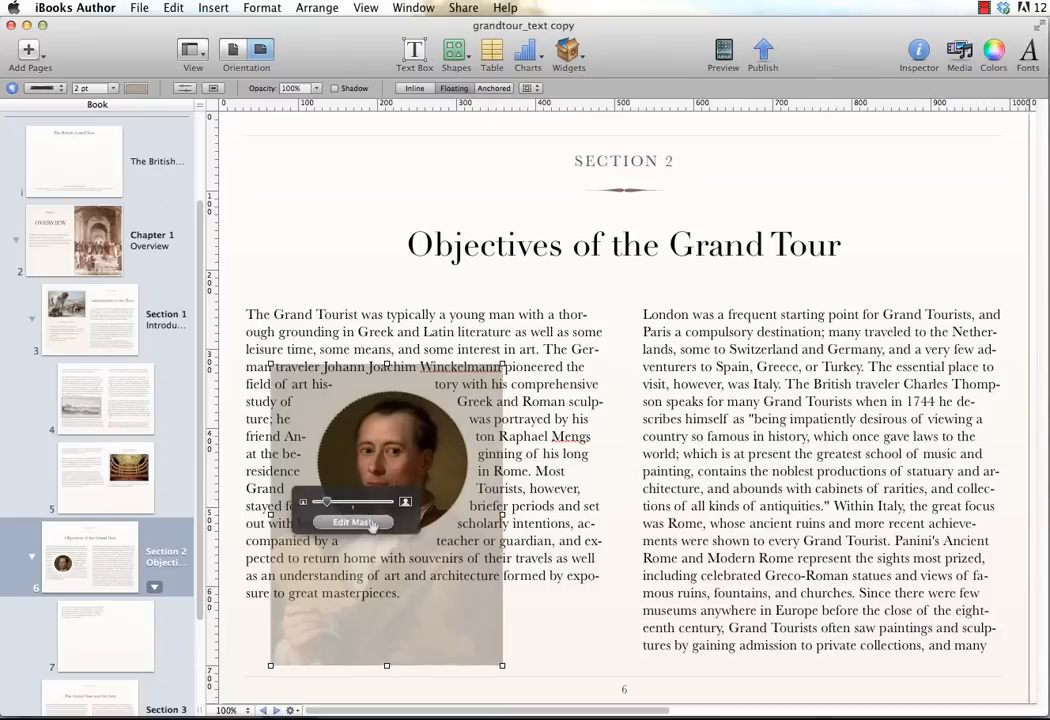
# Step: Make the oval portrait nearly circular and move it to the upper right corner of the second text column
pyautogui.moveTo(407, 472); pyautogui.dragTo(316, 372)
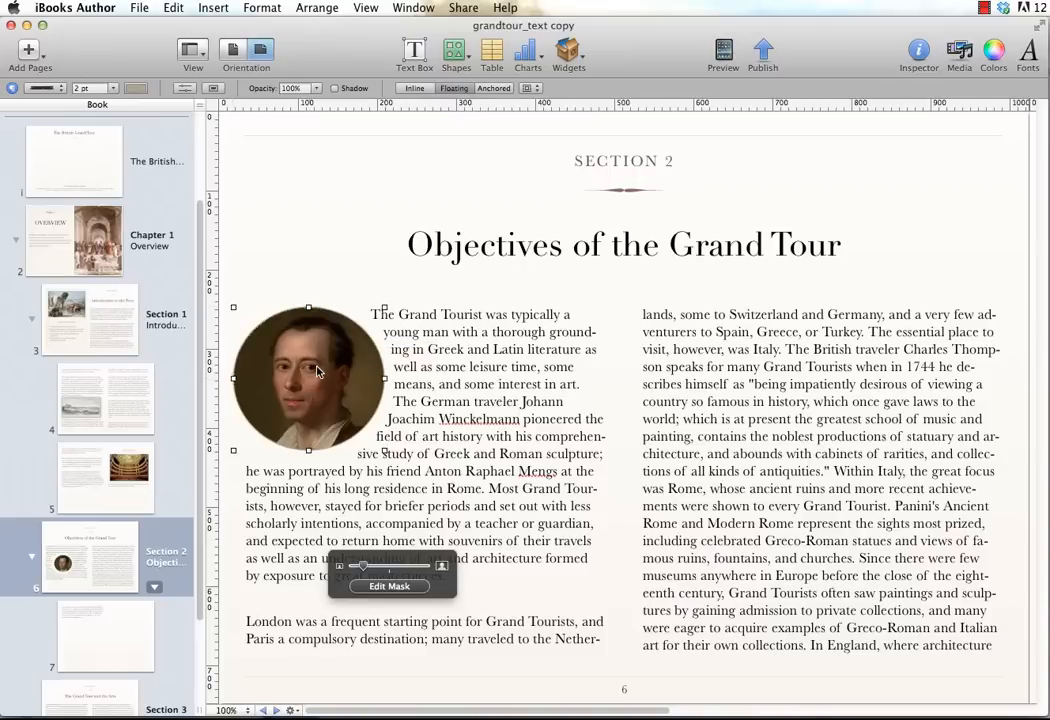
pyautogui.moveTo(384, 380); pyautogui.dragTo(952, 392)
pyautogui.click(396, 585)
pyautogui.click(314, 497)
pyautogui.click(907, 472)
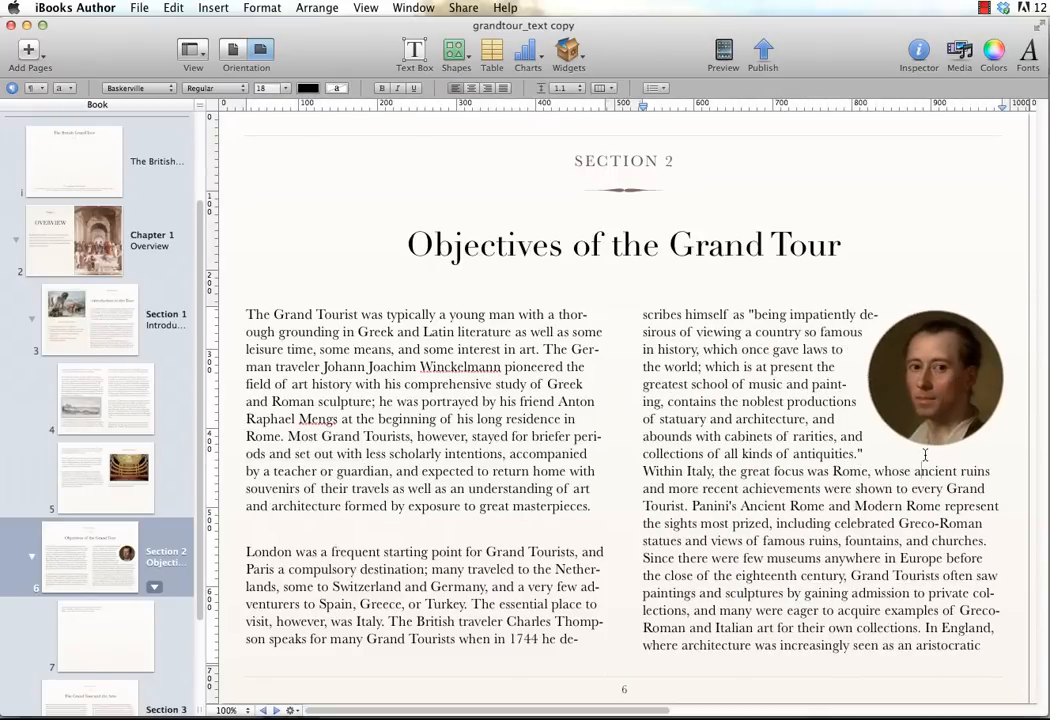
# Step: Try a title and caption with no background on the round portrait, and turn the title and caption off again
pyautogui.click(940, 325)
pyautogui.click(921, 55)
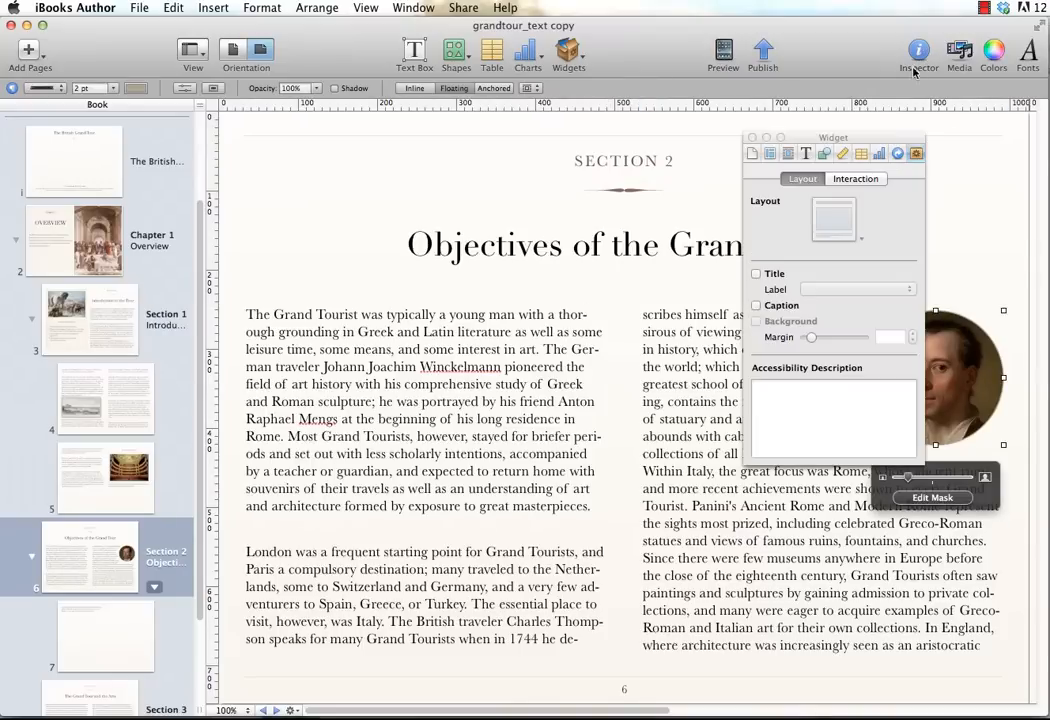
pyautogui.click(757, 274)
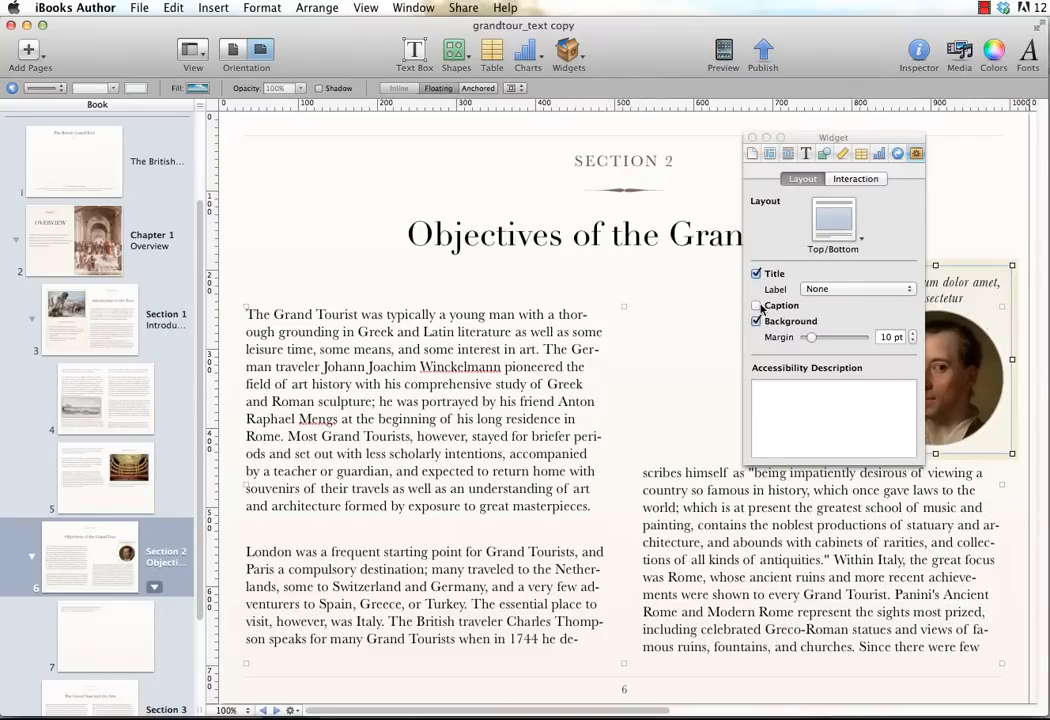
pyautogui.click(758, 321)
pyautogui.click(758, 321)
pyautogui.click(757, 305)
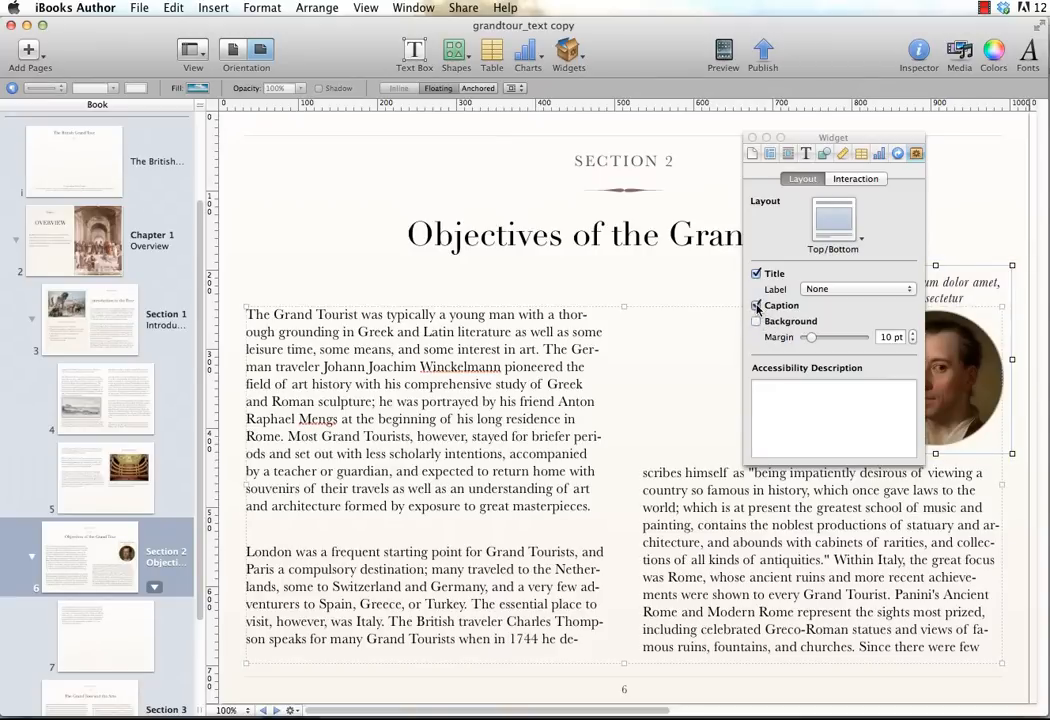
pyautogui.click(757, 305)
pyautogui.click(757, 274)
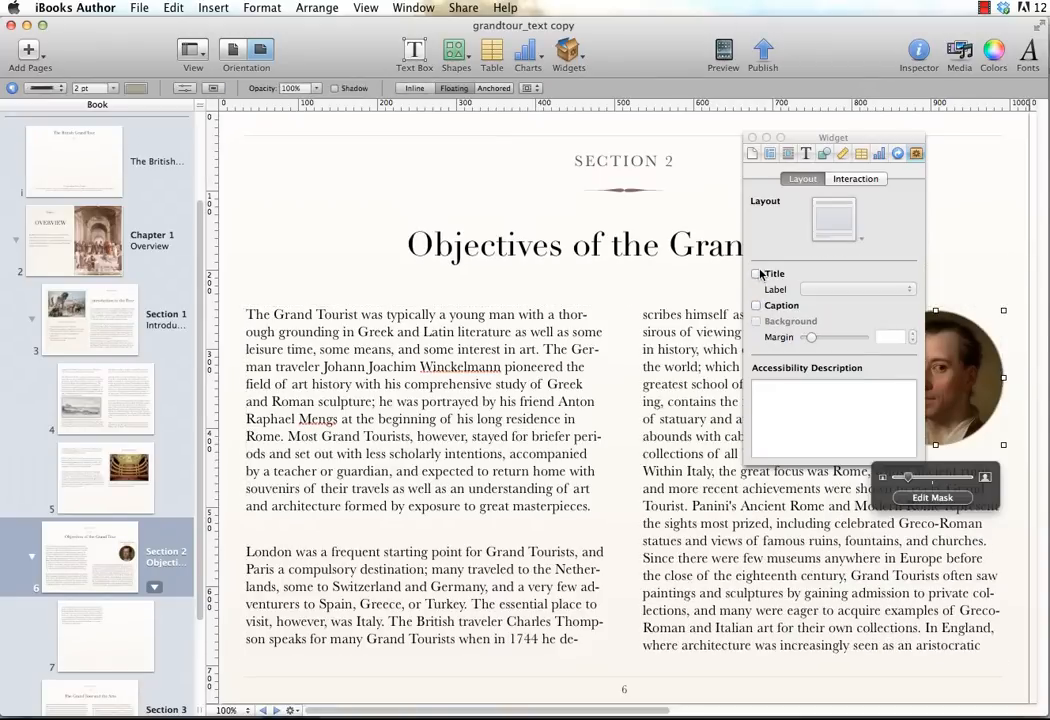
pyautogui.click(692, 506)
pyautogui.click(752, 137)
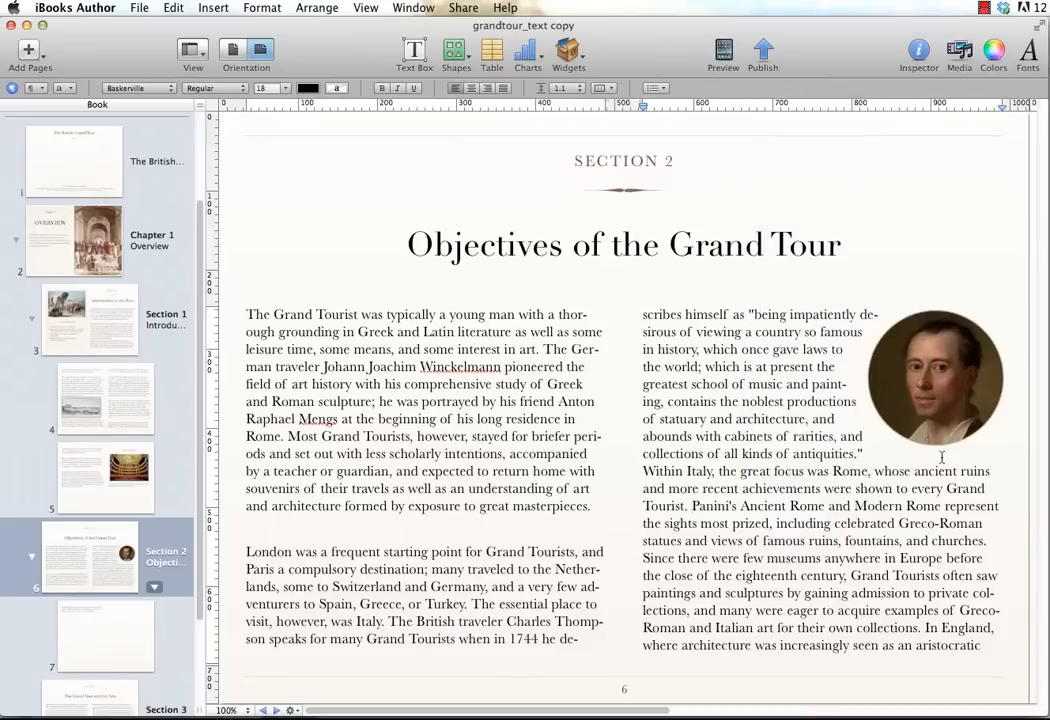
# Step: Fine-tune the round portrait's position so it sits in the upper right corner of the second text column
pyautogui.click(938, 395)
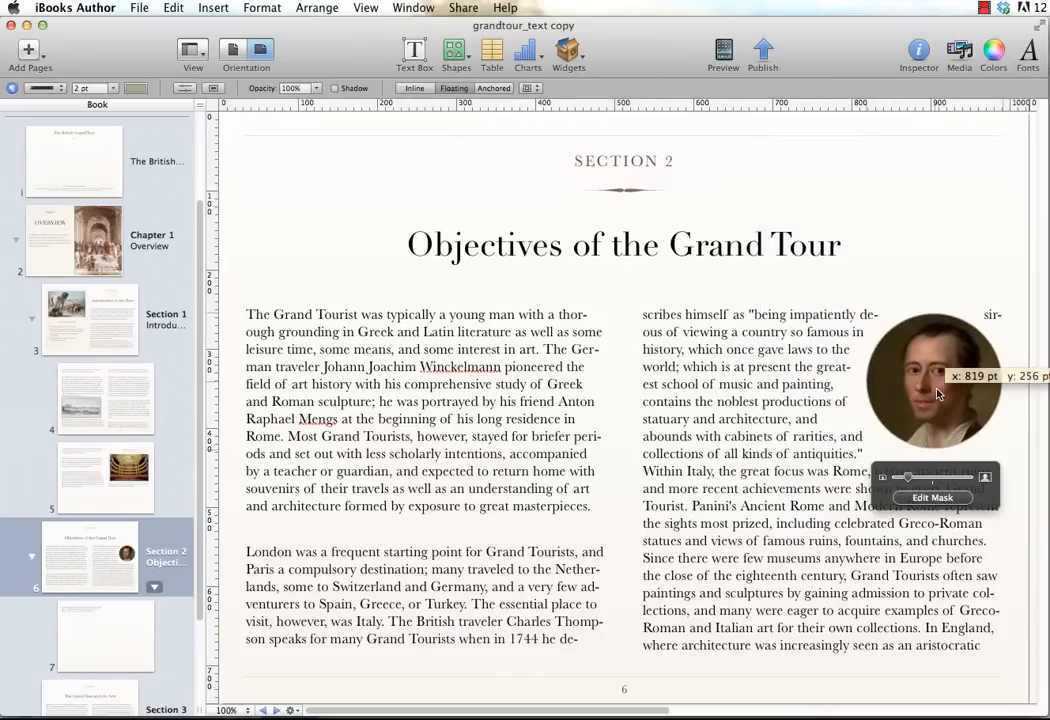
pyautogui.click(933, 254)
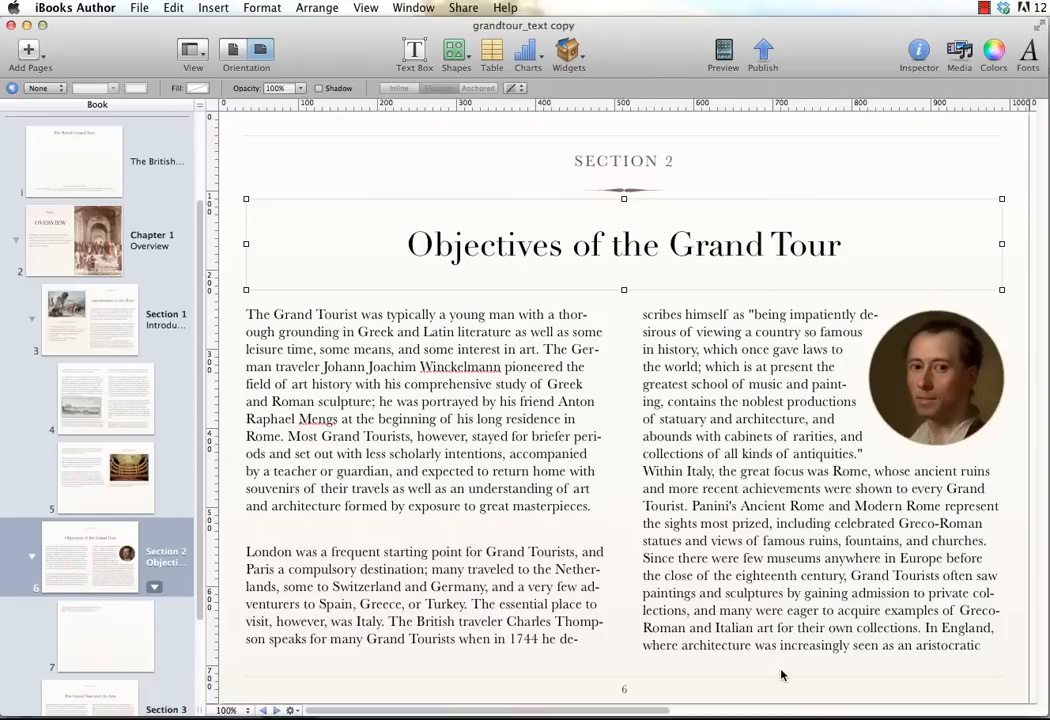